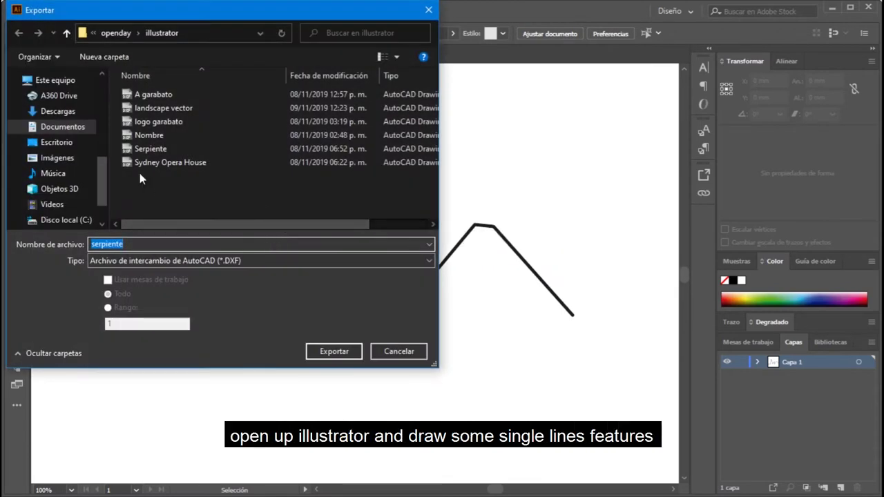
Export the drawing as a DXF over the existing Serpiente file, using AutoCAD version 2010/2011/2012 and a 1 millimetre = 1 unit scale
click(135, 150)
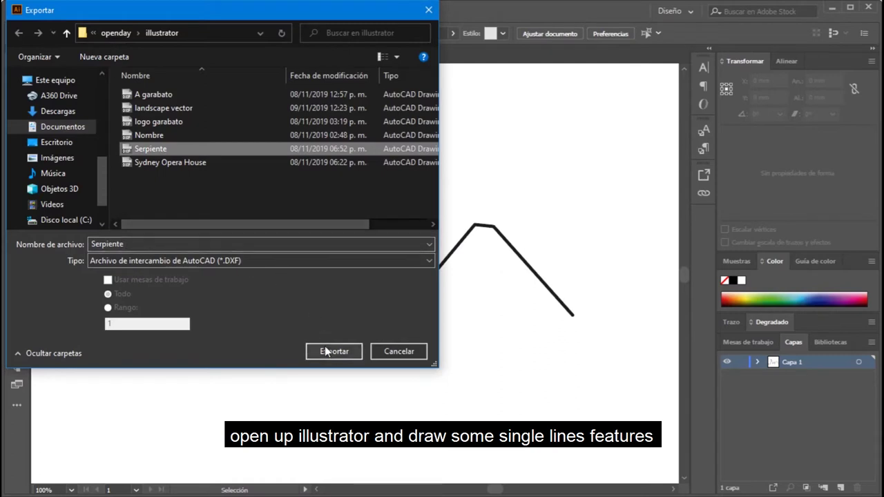
click(207, 262)
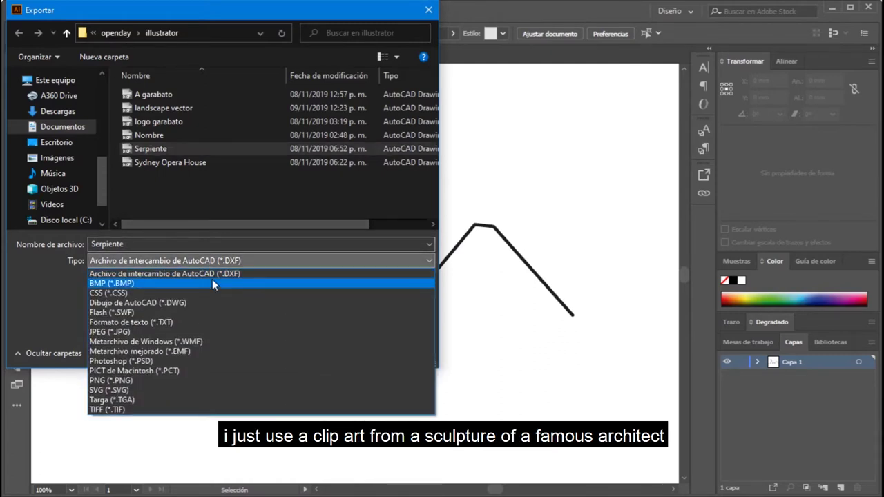
click(214, 275)
click(332, 351)
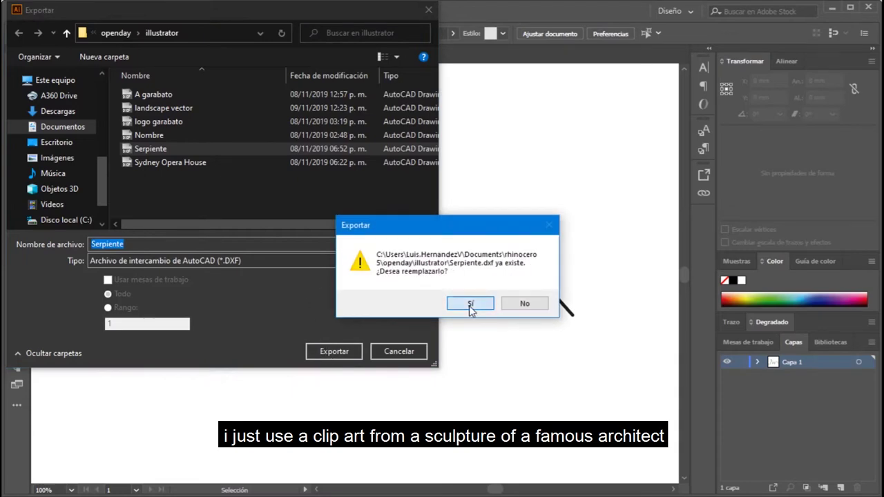
click(468, 304)
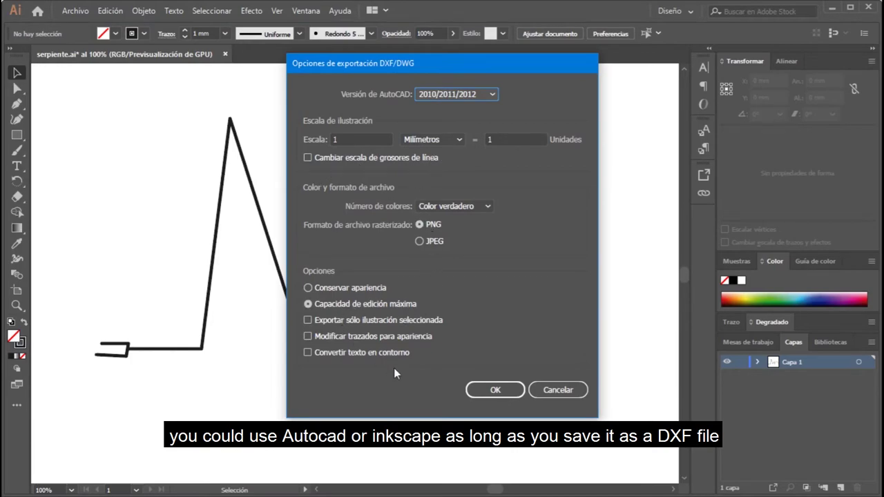
click(494, 391)
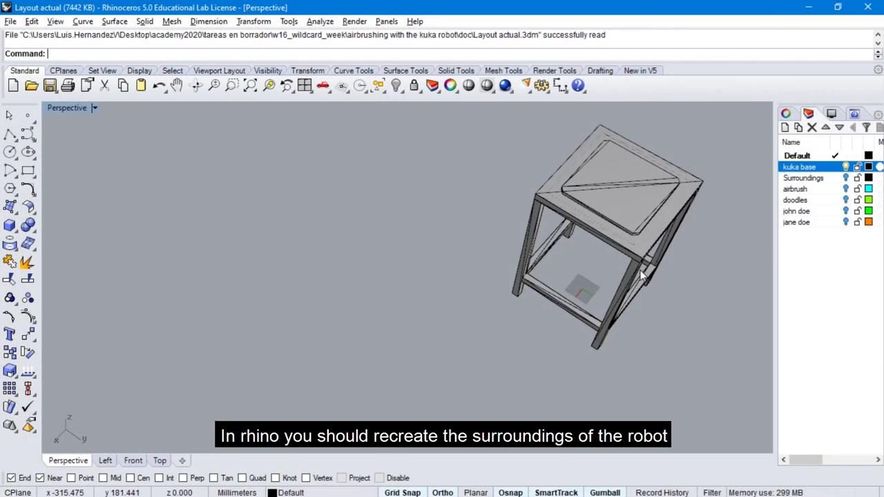
Make the Surroundings layer visible around the robot base in the Rhino layout
scroll(634, 263, down, 10)
right_drag(634, 256, 573, 229)
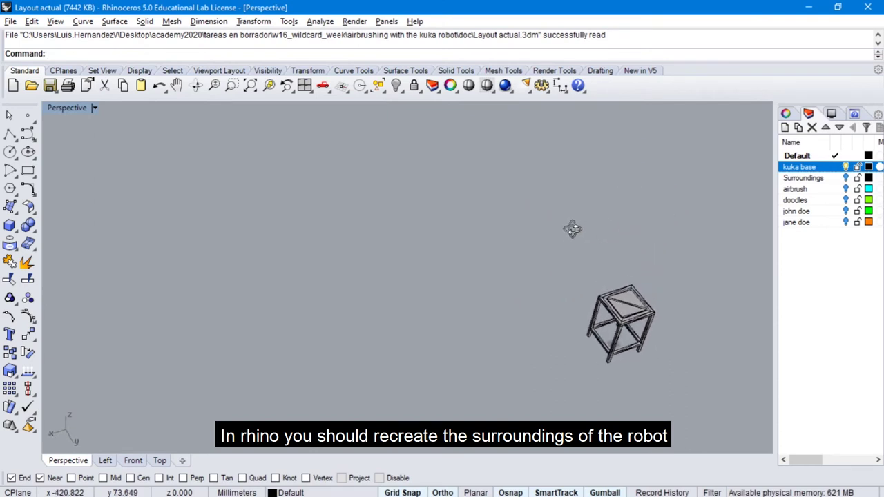
click(845, 177)
right_drag(658, 299, 536, 300)
scroll(535, 305, up, 3)
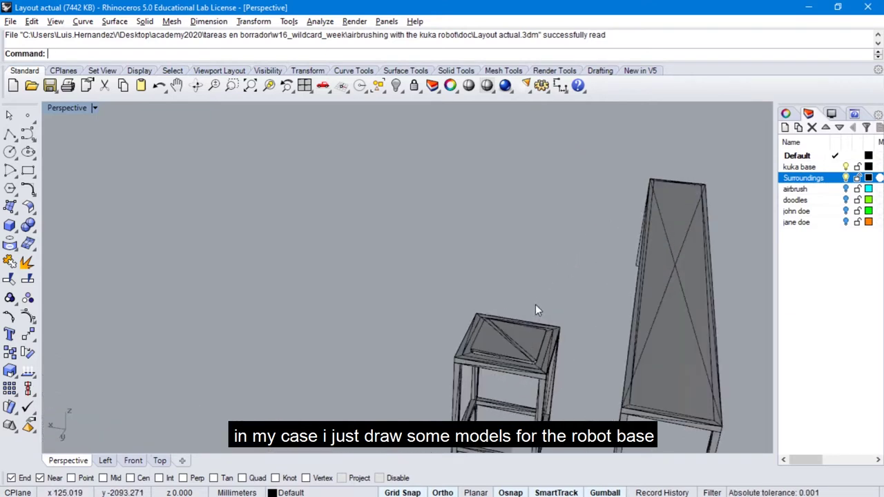
scroll(536, 305, down, 5)
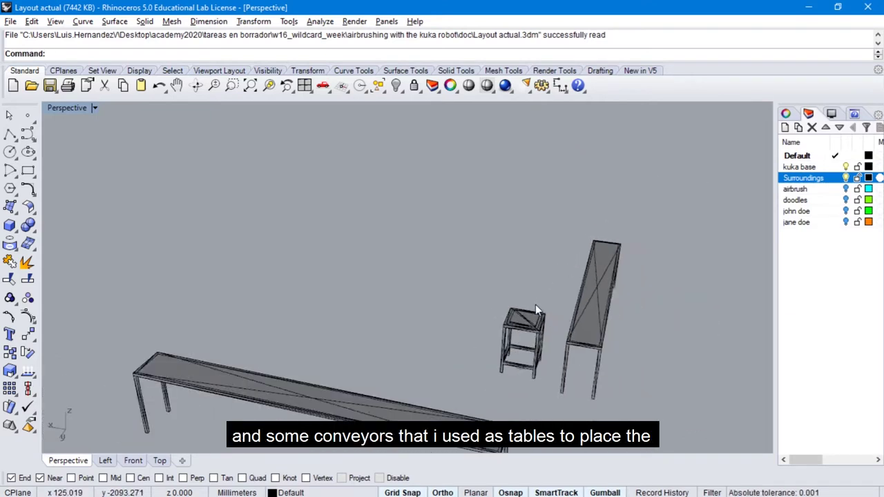
Show the green male torso layer and inspect the torso standing on the table
click(850, 212)
click(845, 212)
right_drag(608, 342, 698, 306)
scroll(521, 296, down, 2)
scroll(524, 291, up, 5)
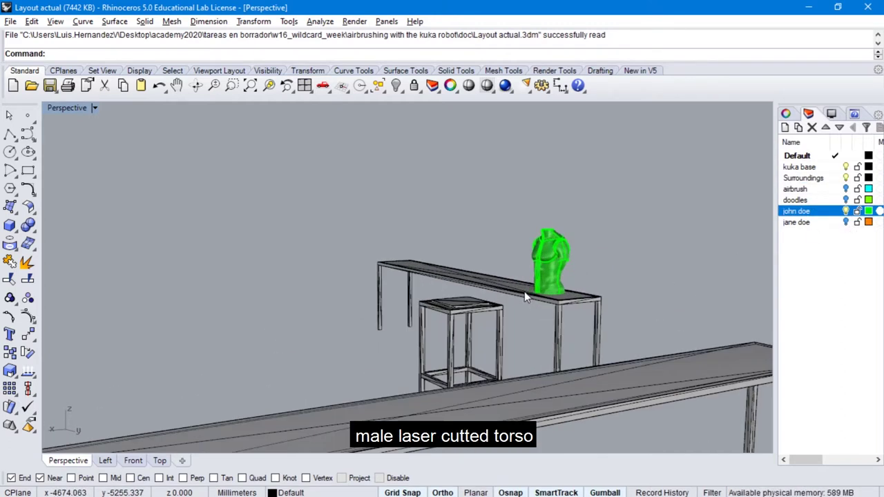
scroll(526, 288, up, 4)
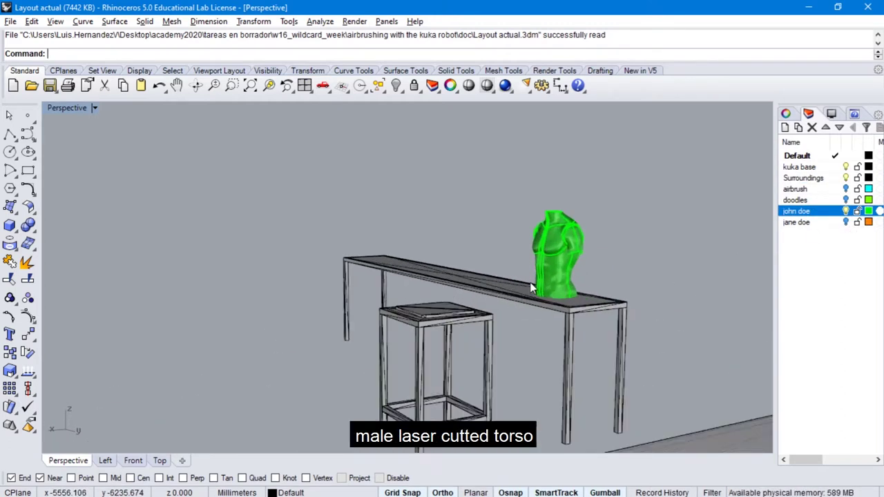
Show the orange female torso layer in place of the male one, and hide both torso layers after comparing them
click(846, 223)
click(846, 211)
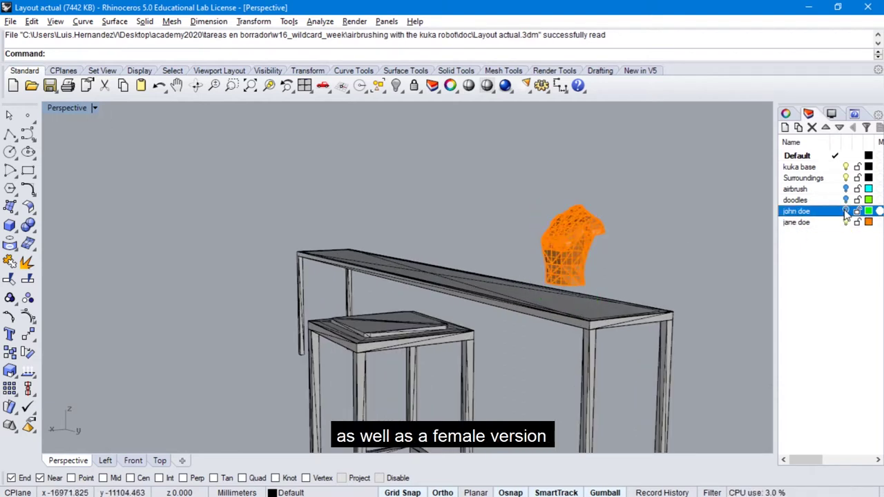
click(846, 211)
click(846, 211)
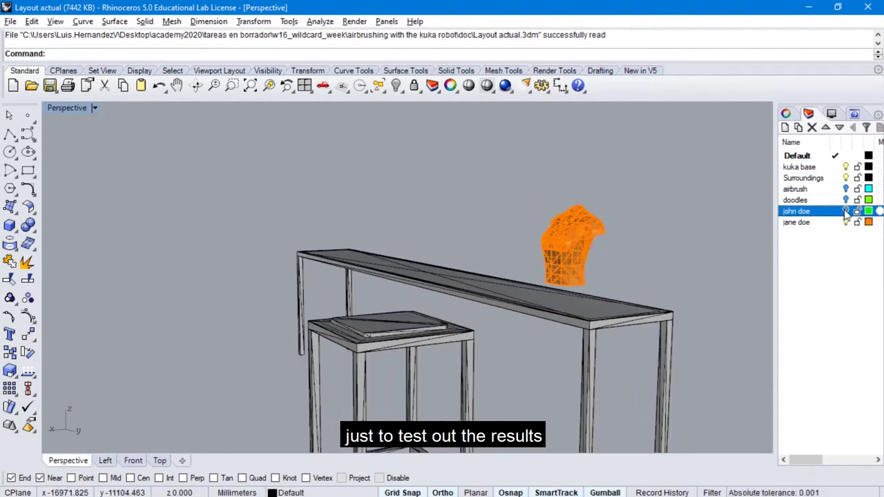
click(847, 222)
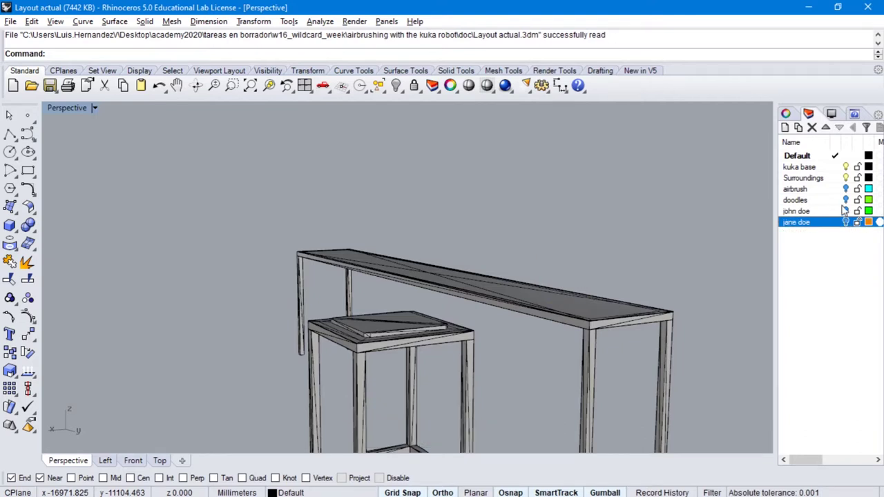
Look at the airbrush model at the origin under the robot base by showing its layer and hiding it again
right_drag(635, 304, 541, 332)
click(232, 85)
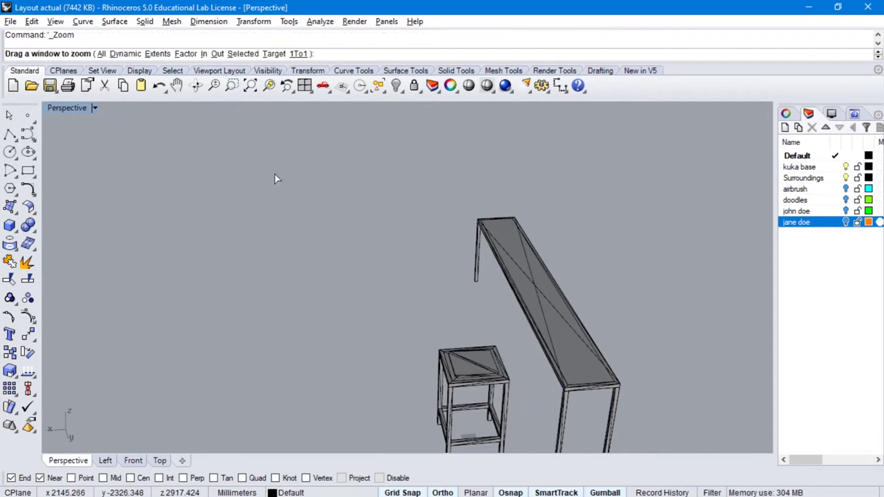
drag(406, 379, 570, 461)
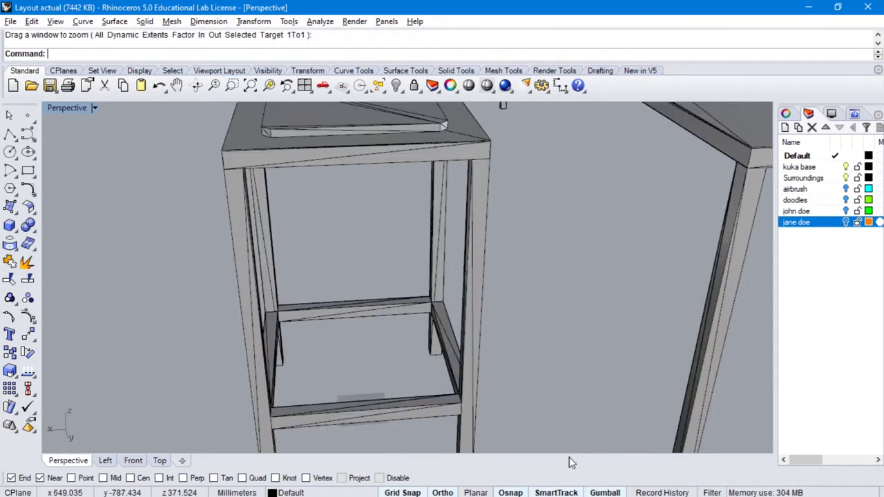
right_drag(418, 391, 402, 424)
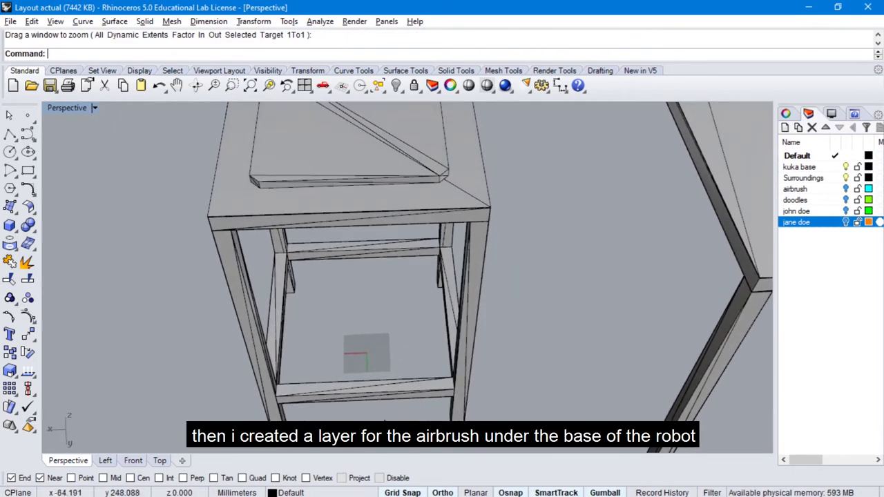
scroll(380, 374, up, 2)
scroll(379, 373, up, 5)
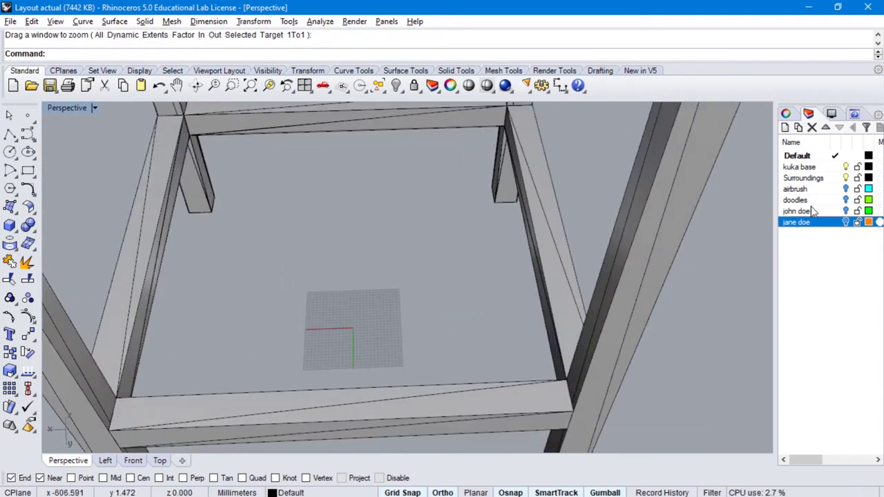
click(842, 191)
click(846, 189)
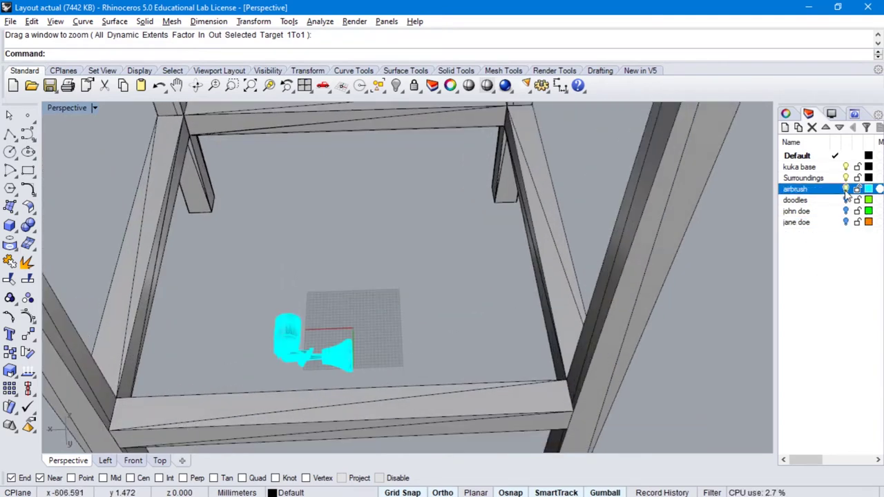
click(846, 190)
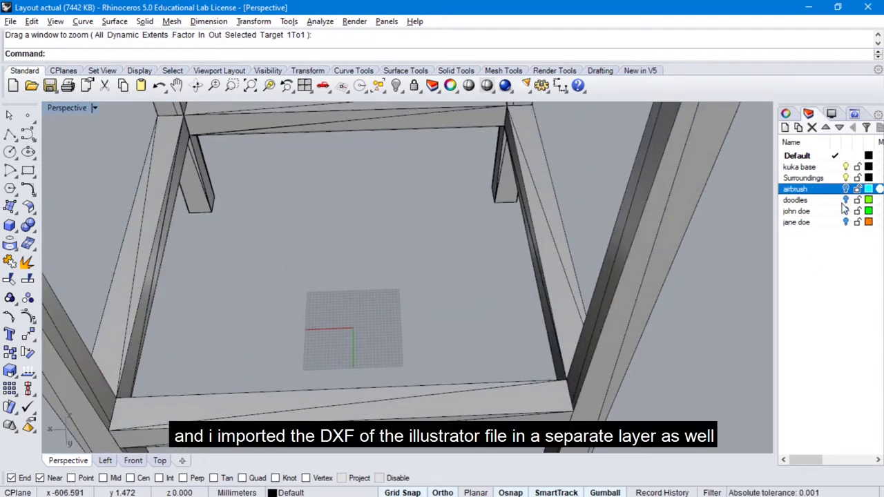
Show the doodles layer to check the imported DXF line drawing, and hide the layer again
click(842, 200)
click(846, 200)
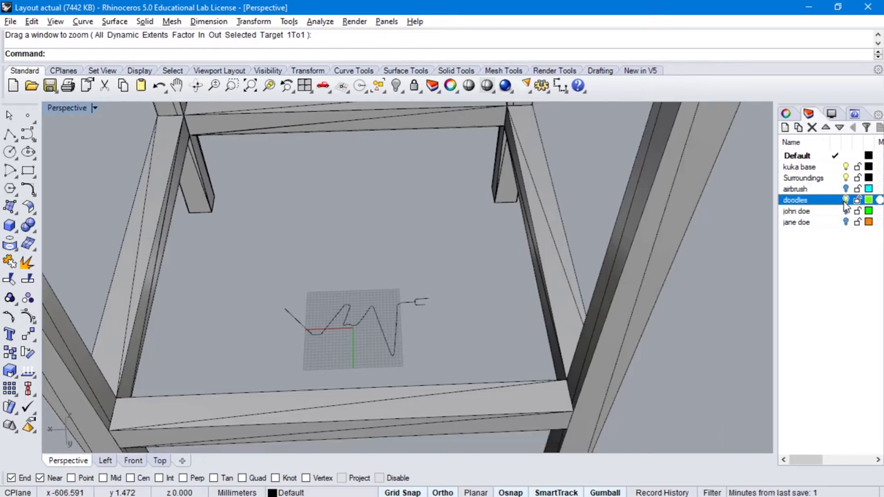
click(846, 200)
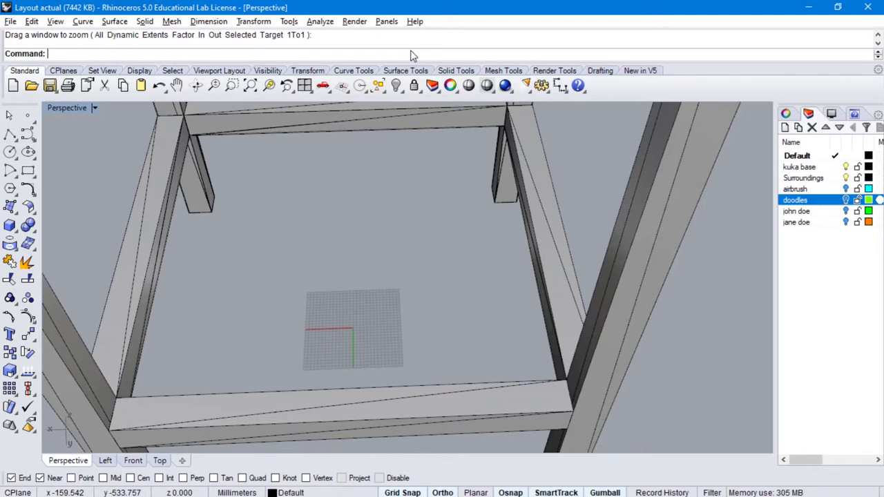
Launch Grasshopper, place the Rhino window side by side with it, and open the most recent seguidor garabatos definition
text(asshopper)
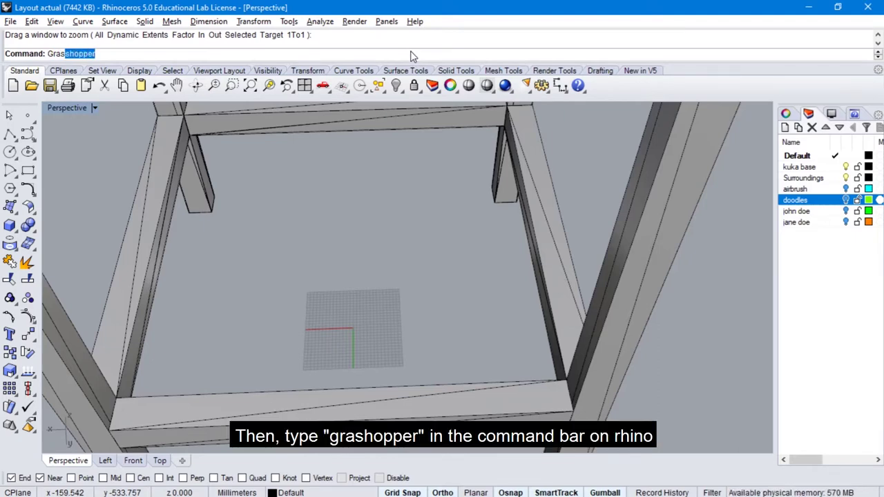
key(Return)
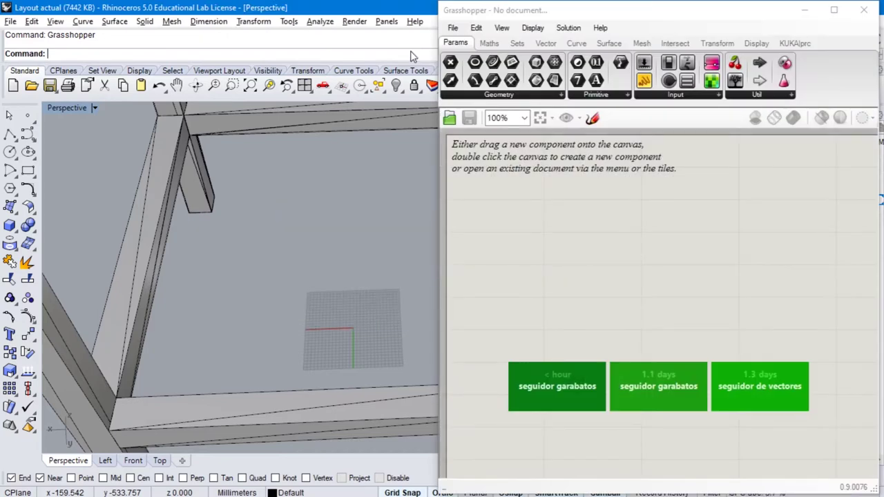
key(super+Left)
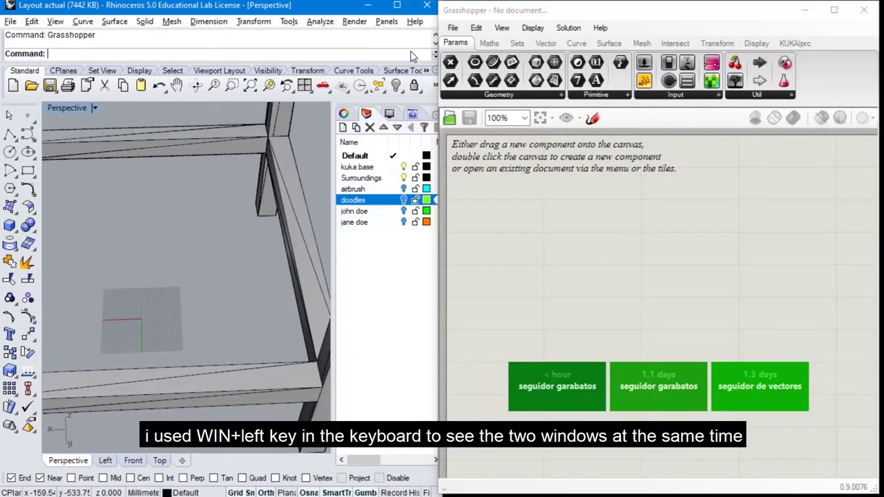
click(562, 393)
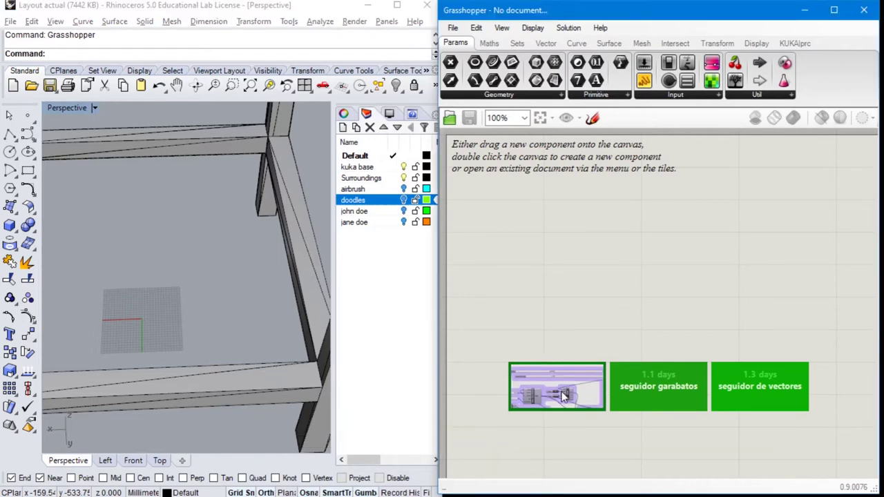
double_click(563, 395)
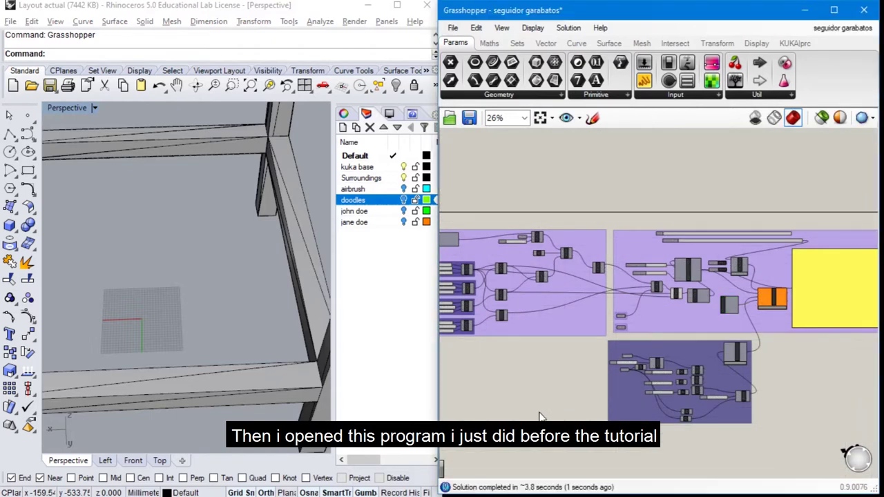
Check which curves the Pipeline component takes from the doodles layer by switching its preview on and off
right_drag(481, 370, 611, 370)
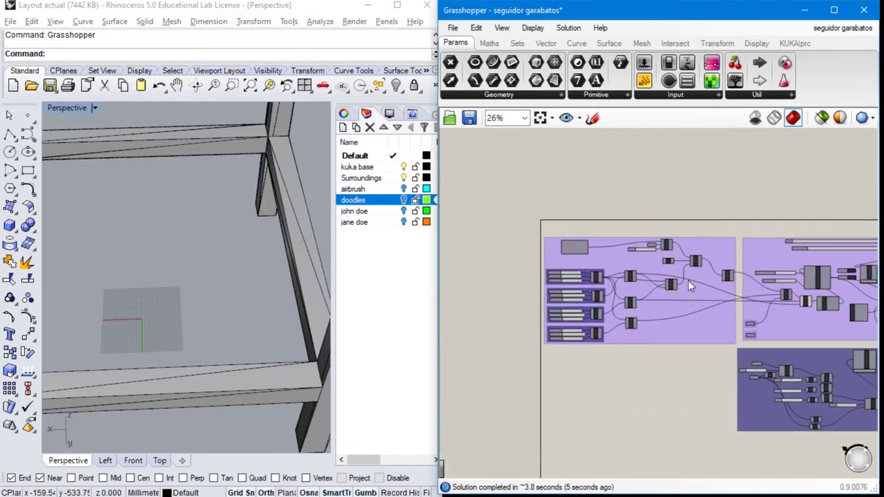
scroll(583, 295, up, 5)
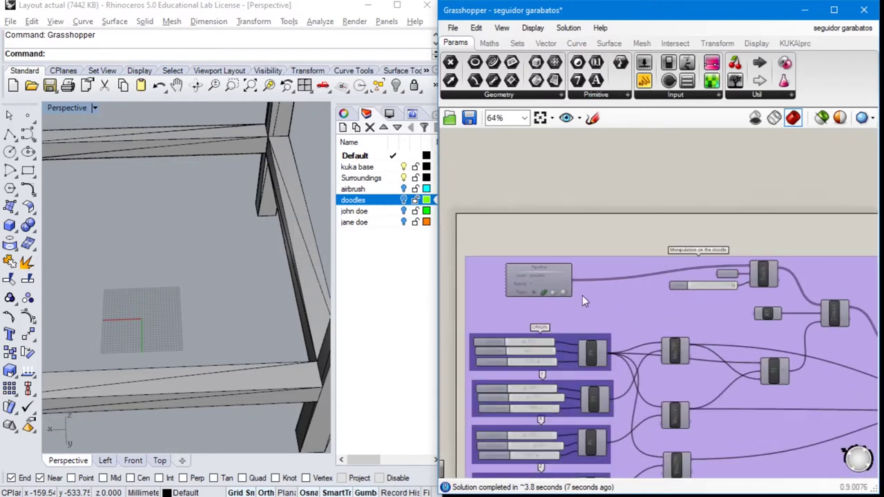
click(483, 252)
right_click(483, 252)
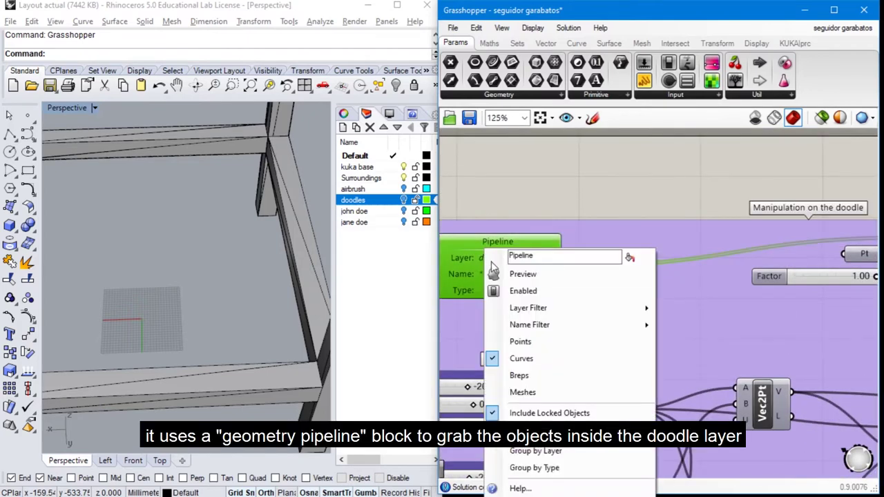
click(501, 276)
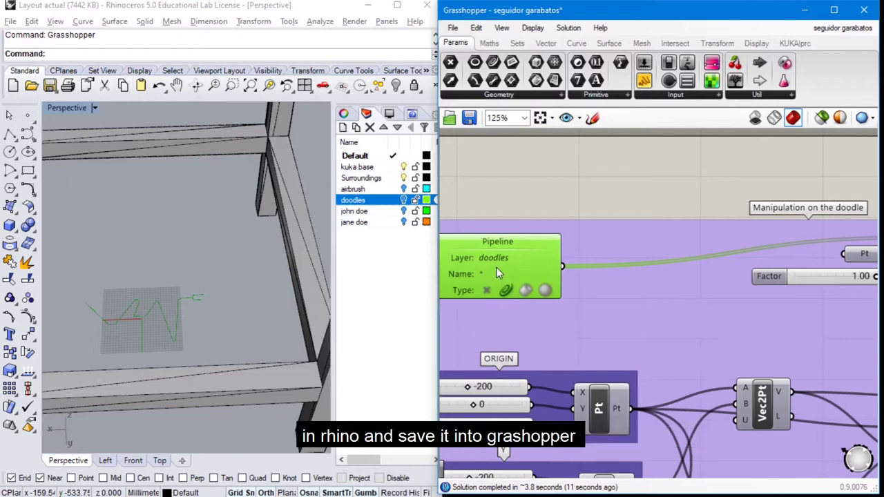
right_click(496, 267)
click(506, 276)
Check the doodle output of the Scale component by switching its preview on and off
mouse_move(657, 305)
right_down()
mouse_move(515, 314)
mouse_move(470, 334)
right_up()
right_drag(633, 276, 524, 307)
click(649, 304)
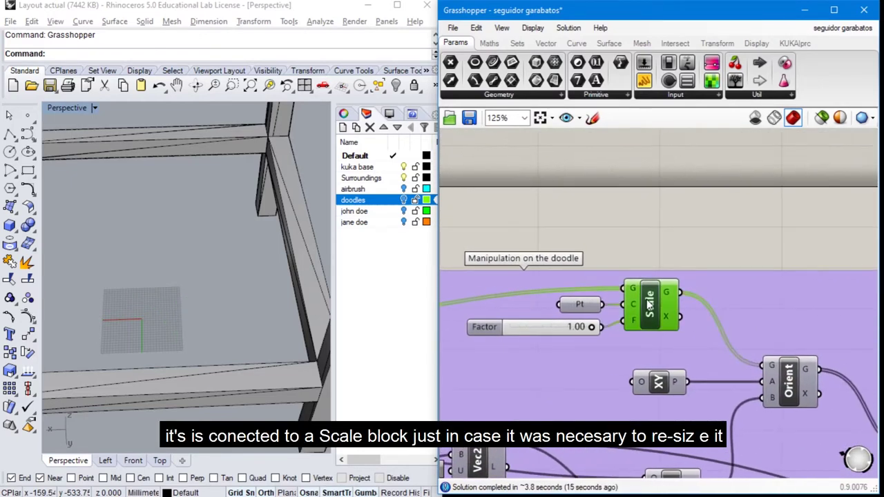
right_click(649, 302)
click(663, 326)
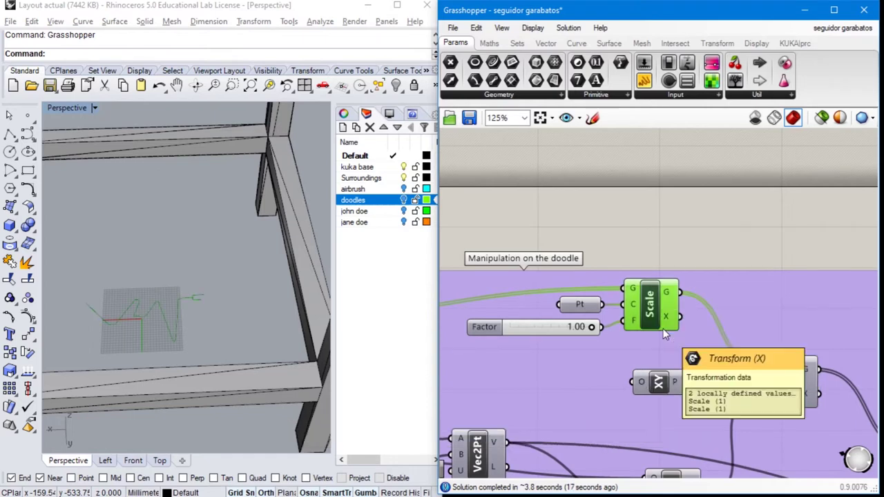
right_click(648, 312)
click(663, 343)
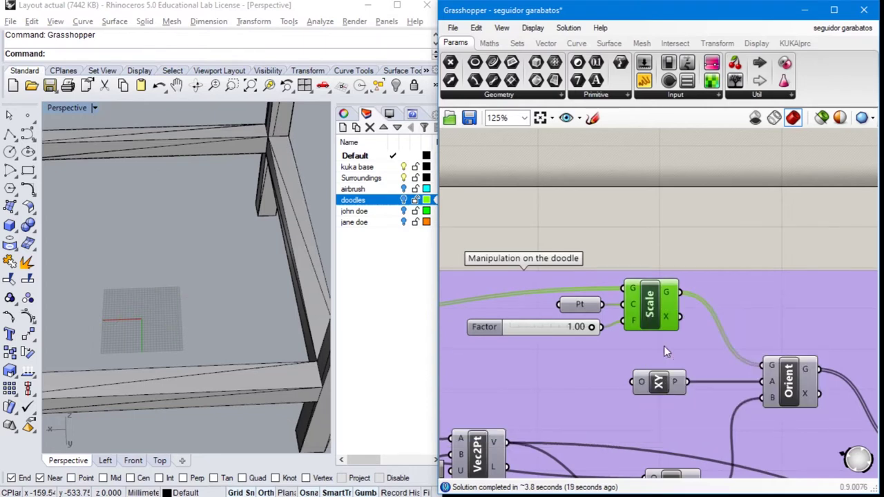
Trace the Orient component's target plane back through the PI and Vec2Pt components to the coordinate point groups
scroll(661, 347, down, 1)
scroll(661, 346, down, 2)
right_drag(643, 377, 565, 313)
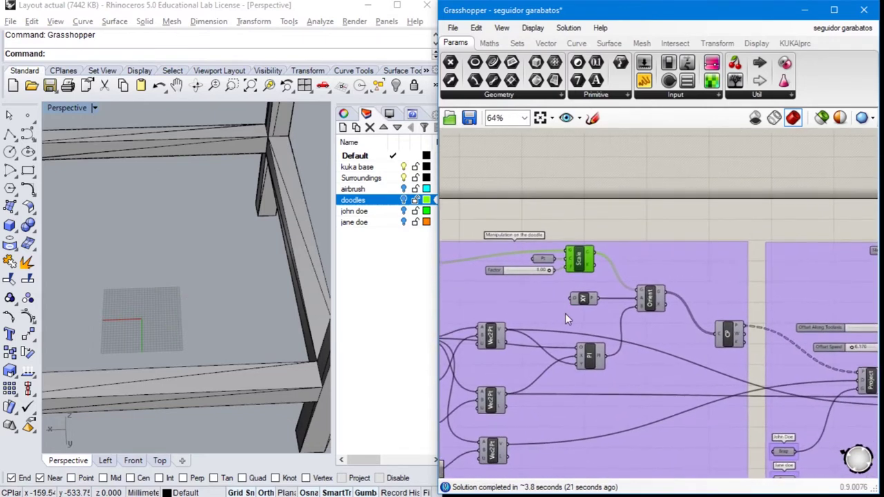
scroll(657, 306, up, 1)
scroll(656, 306, up, 3)
scroll(566, 378, down, 1)
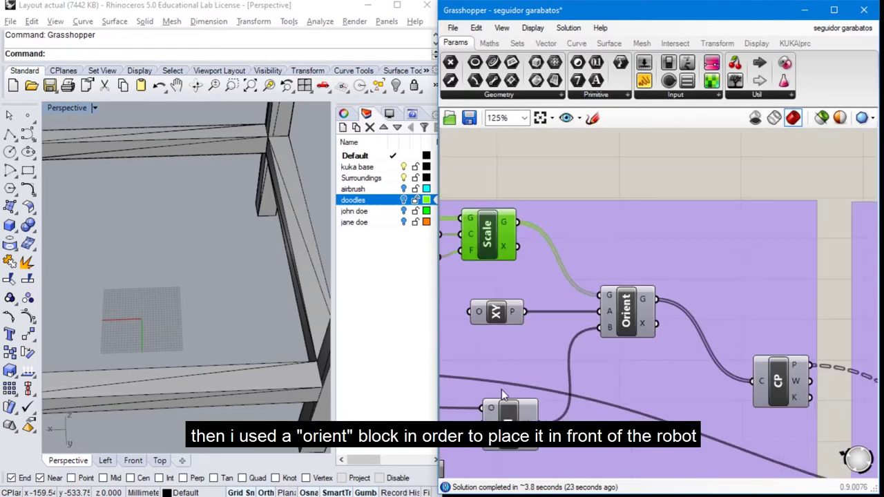
right_drag(504, 391, 680, 254)
scroll(536, 334, down, 3)
right_drag(513, 337, 631, 309)
right_drag(545, 317, 640, 292)
scroll(617, 309, up, 2)
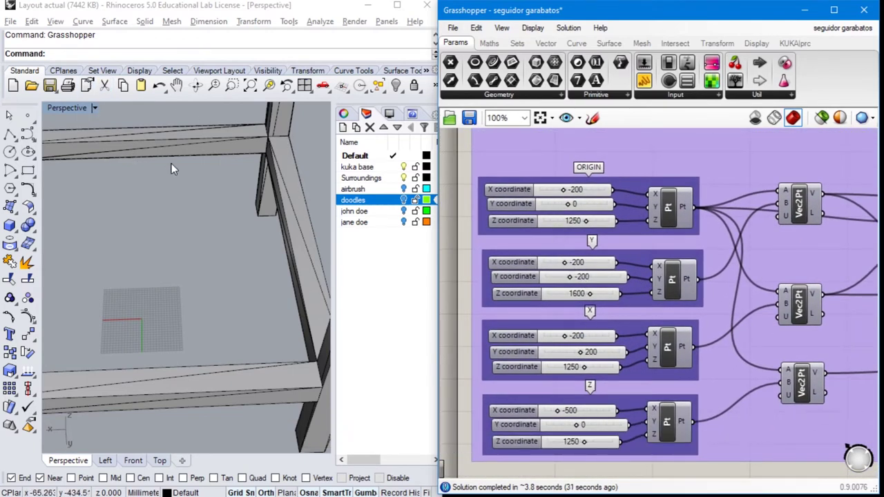
Bring the robot and table into view in Rhino and show the john doe layer
scroll(186, 176, down, 5)
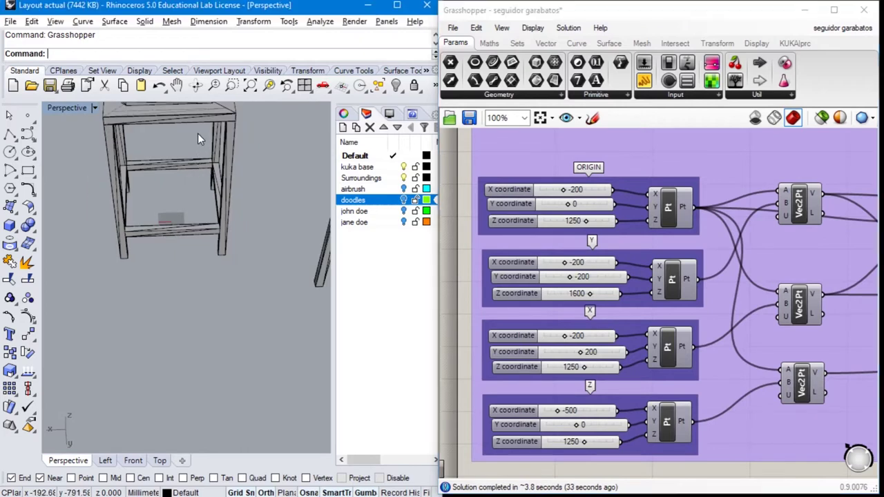
shift+right_drag(198, 133, 193, 240)
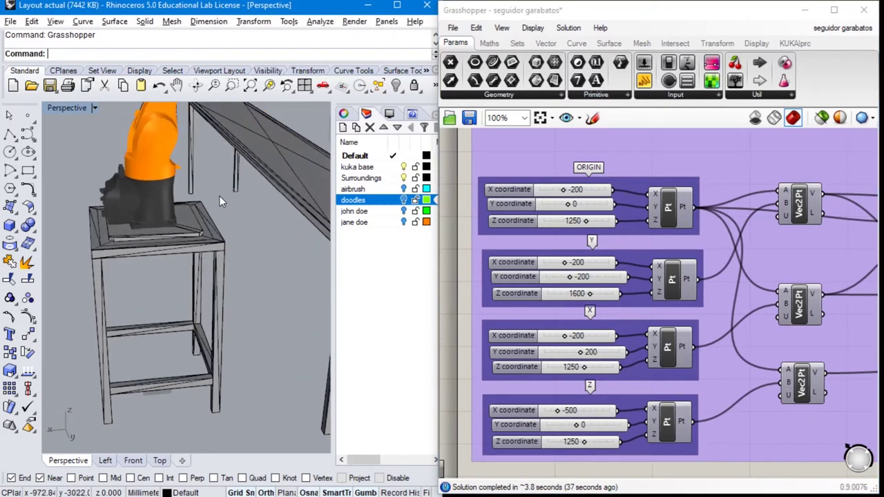
shift+right_drag(219, 195, 188, 286)
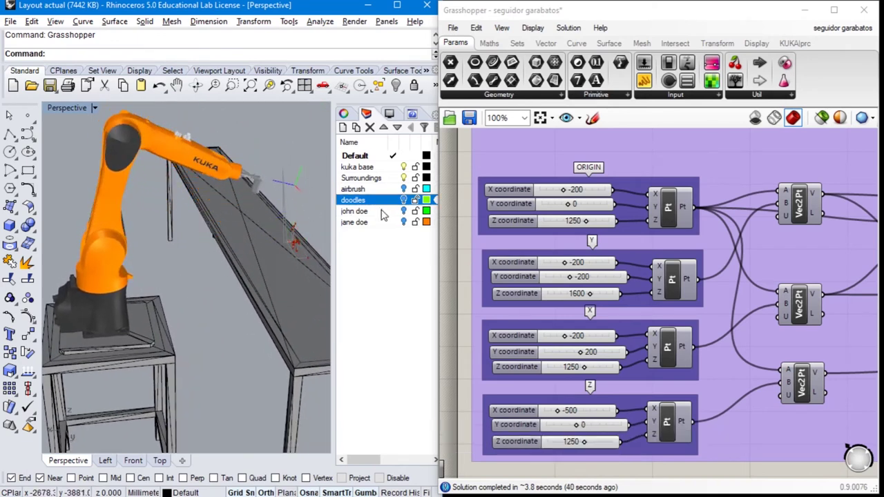
click(403, 211)
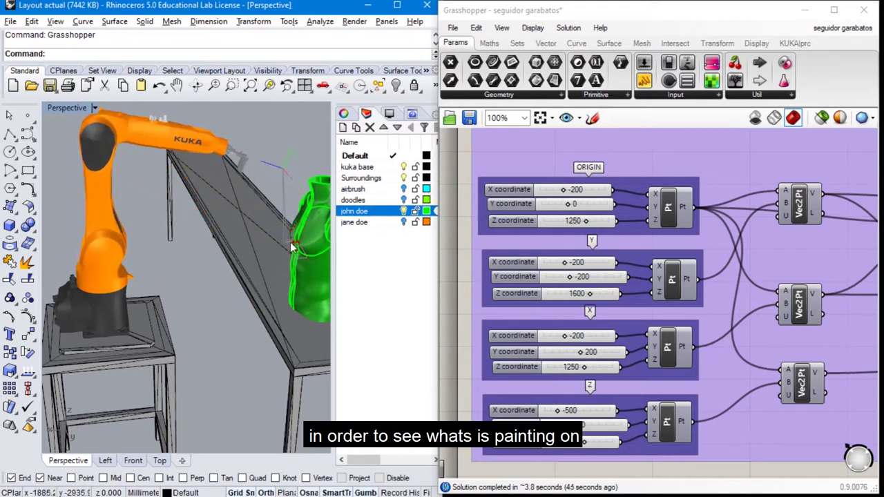
Go to the PLAY component in the definition, then stop and reset the robot simulation
right_drag(738, 165, 549, 182)
right_drag(731, 207, 507, 220)
right_drag(716, 270, 473, 255)
right_drag(732, 283, 467, 301)
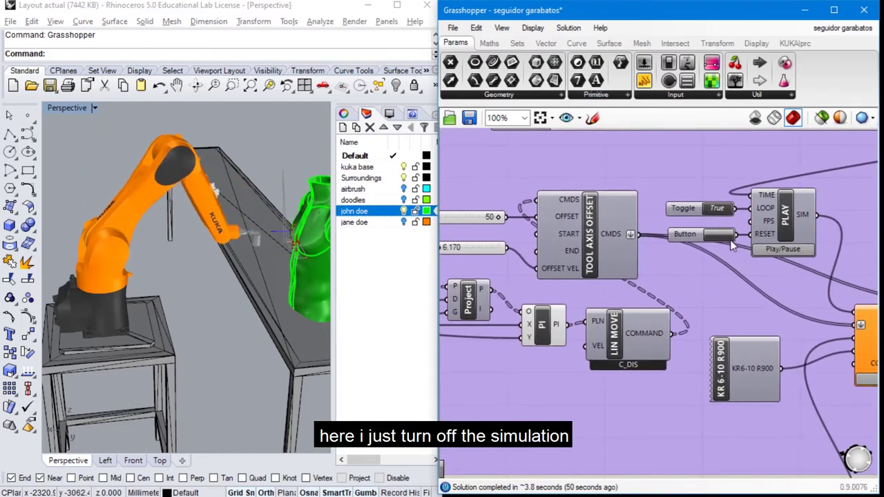
Turn on the preview of the ORIGIN and Y point components
right_drag(536, 316, 822, 256)
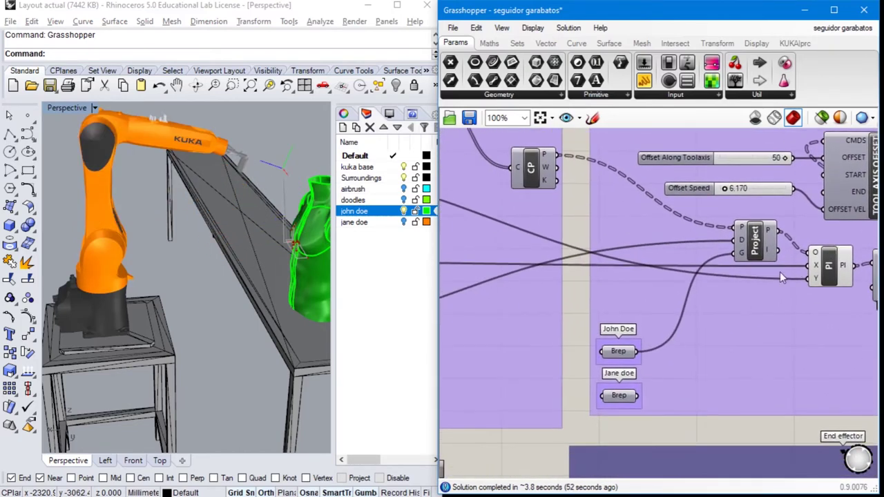
right_drag(592, 277, 877, 303)
click(370, 314)
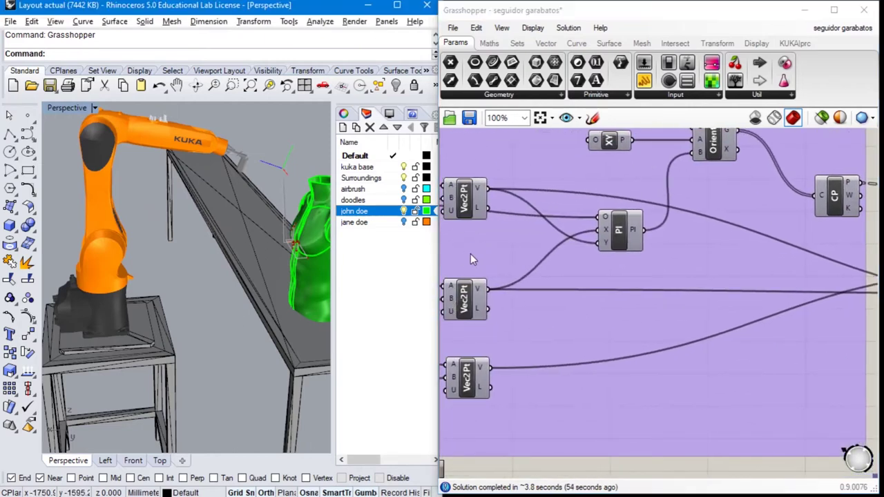
right_drag(471, 260, 771, 267)
click(309, 258)
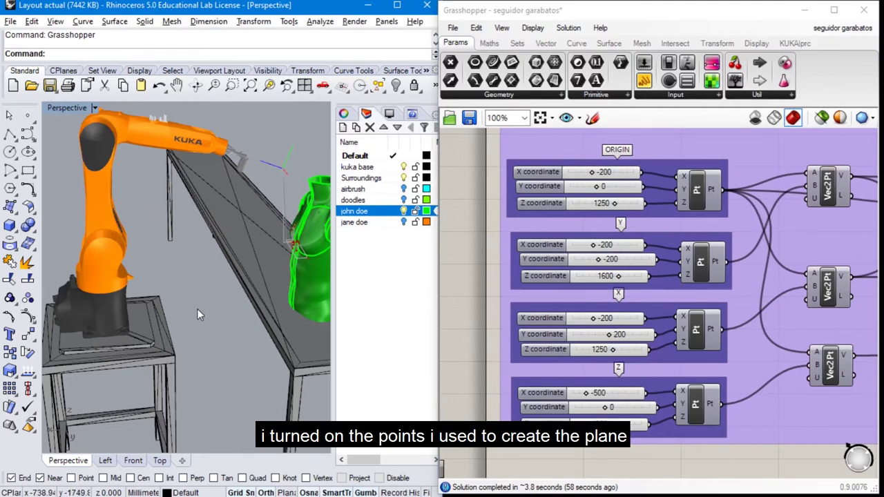
scroll(180, 224, up, 3)
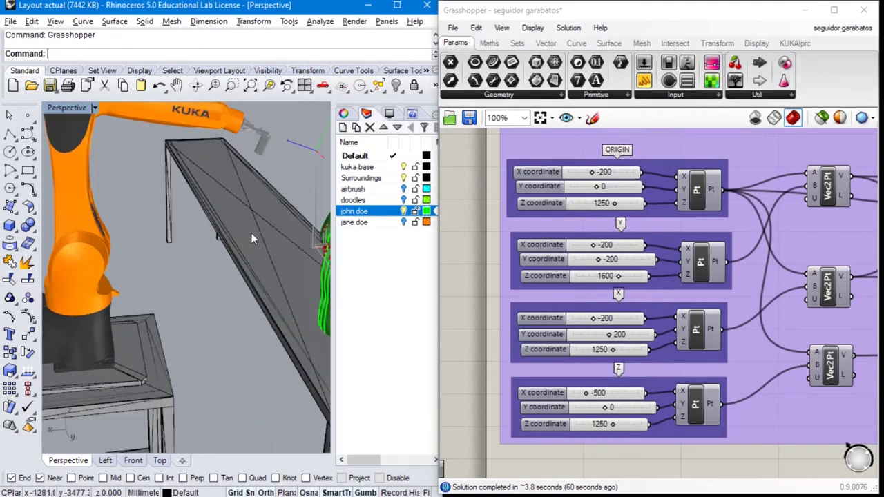
click(698, 195)
right_click(698, 195)
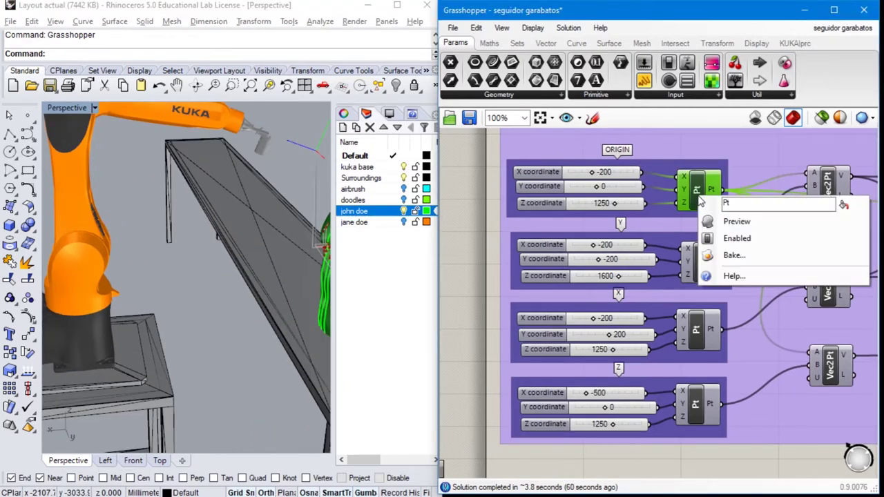
click(713, 228)
click(702, 272)
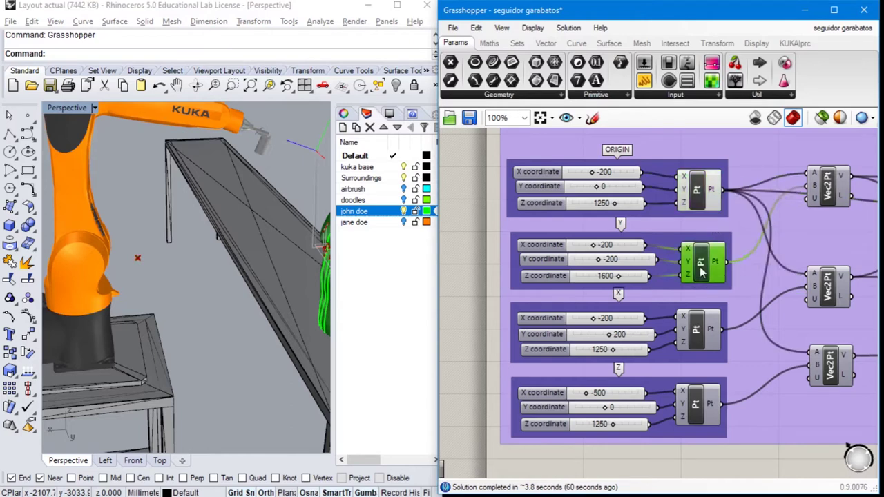
right_click(701, 269)
click(713, 294)
Turn on the preview of the X and Z point components
click(699, 331)
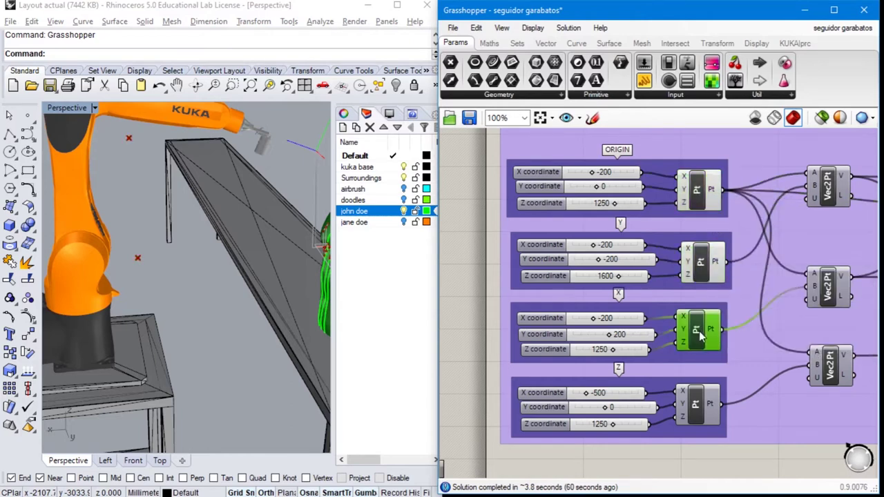
right_click(699, 334)
click(711, 359)
click(699, 402)
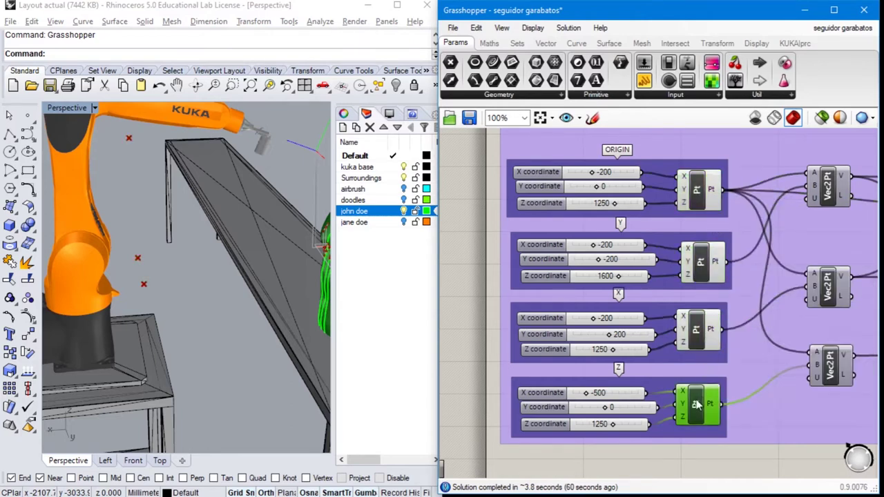
right_click(700, 405)
click(712, 425)
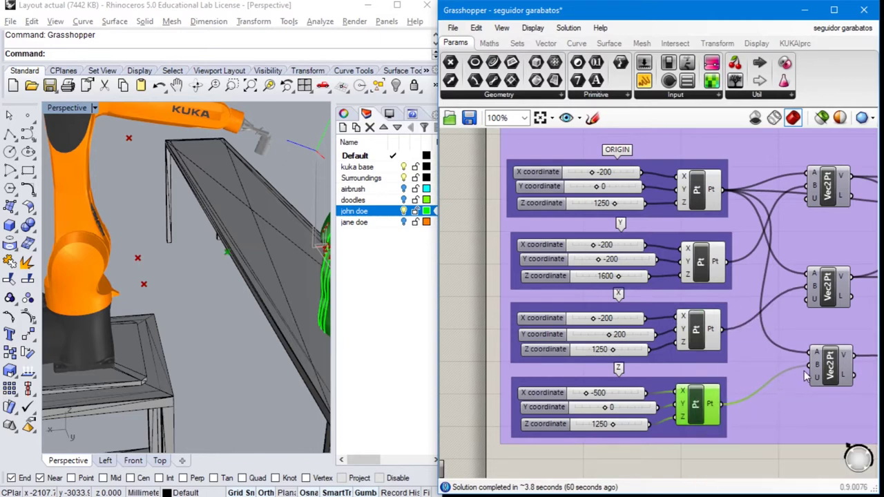
Turn on the preview of the three Vec2Pt components fed by the coordinate points
click(829, 365)
right_click(828, 364)
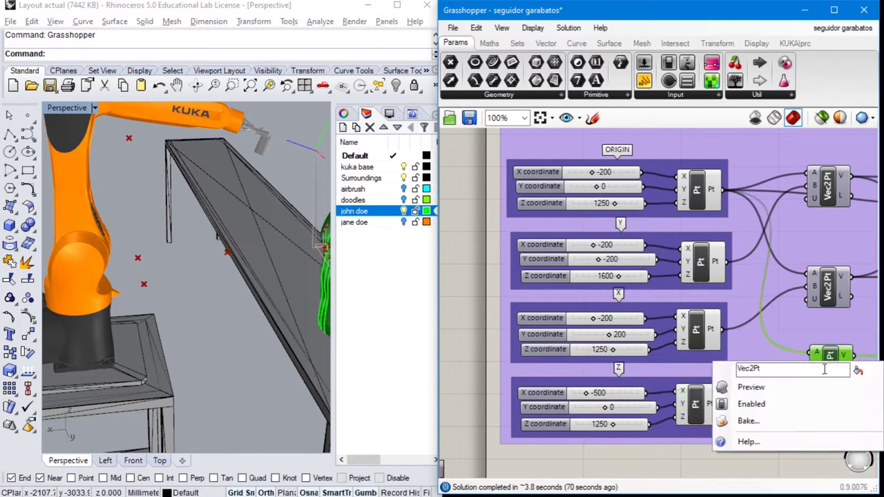
click(786, 388)
click(827, 287)
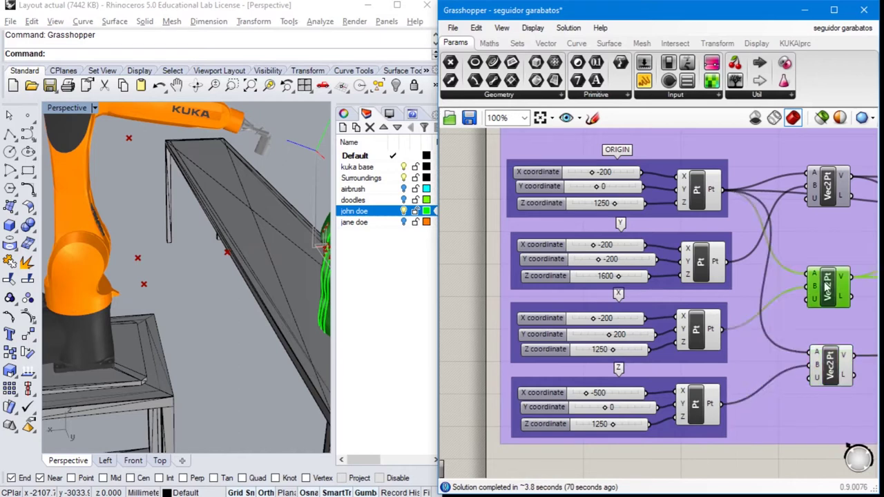
right_click(827, 288)
click(816, 311)
click(828, 185)
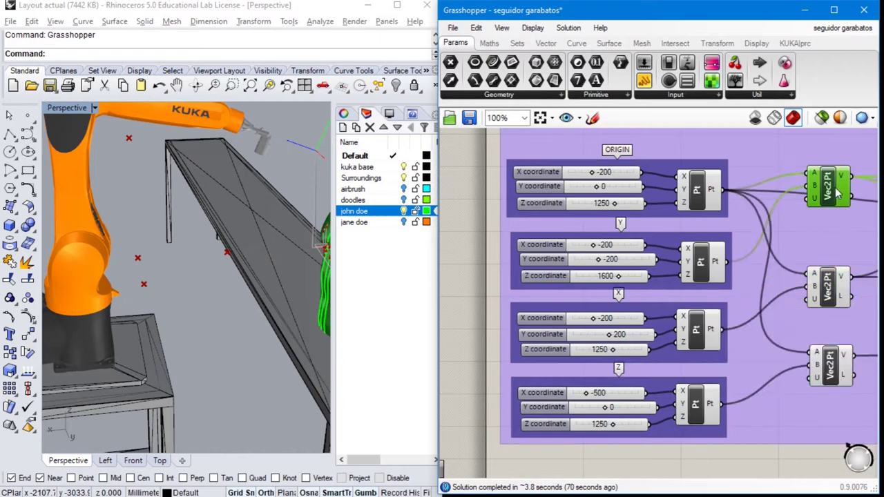
right_click(829, 186)
click(740, 213)
Turn on the preview of the PI plane component feeding Orient and inspect the plane in front of the robot
right_drag(803, 239, 543, 237)
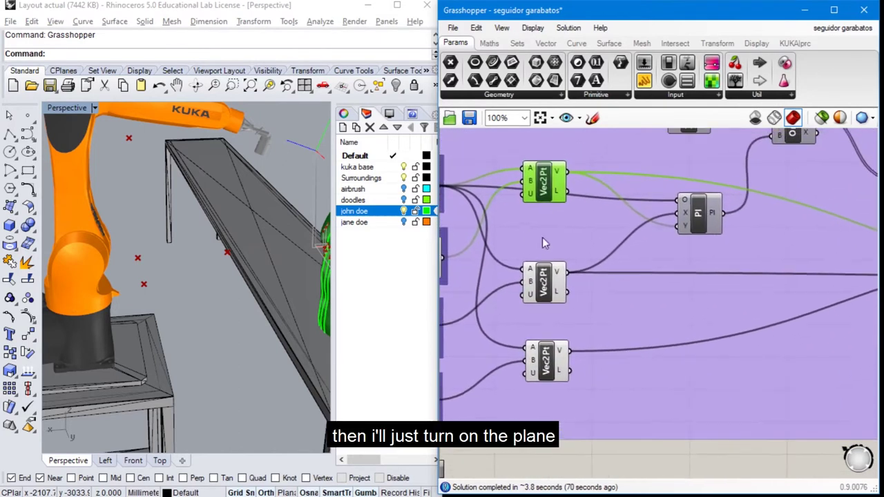
click(699, 213)
right_click(699, 213)
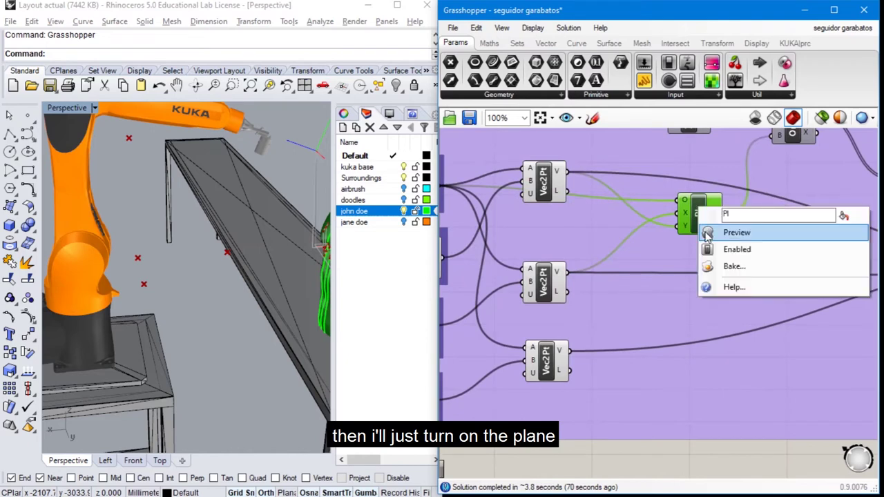
click(707, 235)
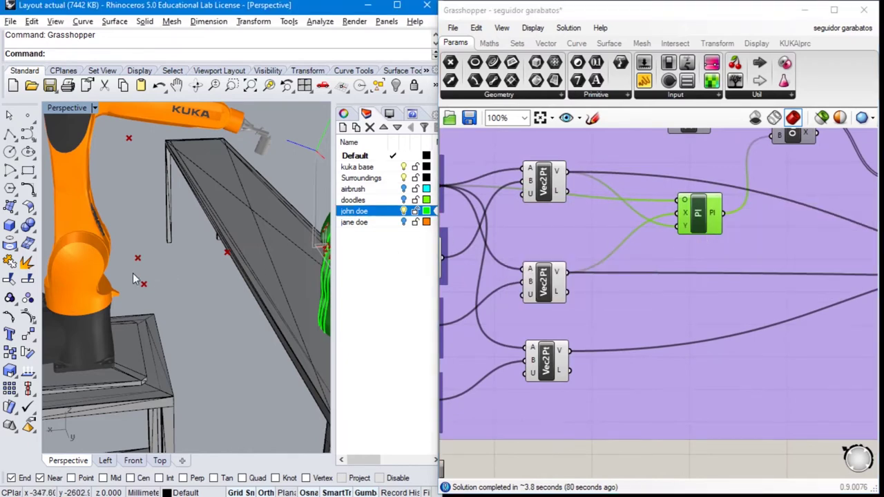
scroll(137, 265, down, 3)
scroll(136, 261, up, 10)
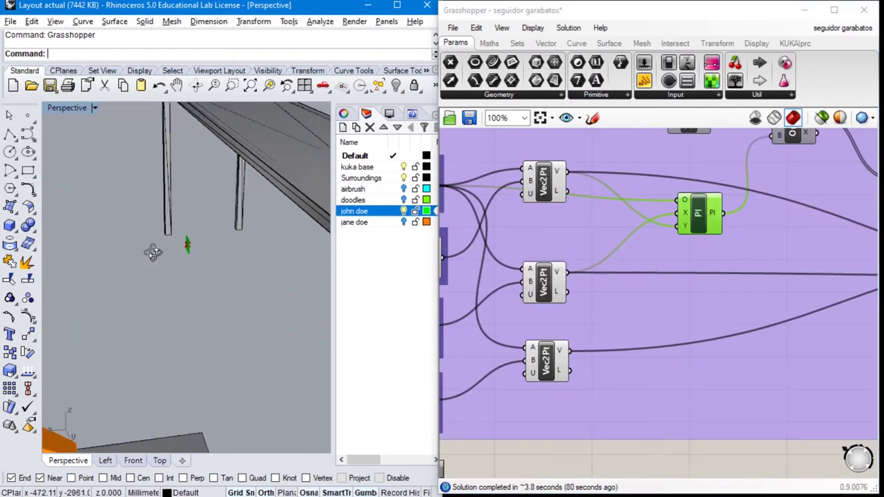
scroll(163, 254, up, 2)
scroll(280, 246, up, 4)
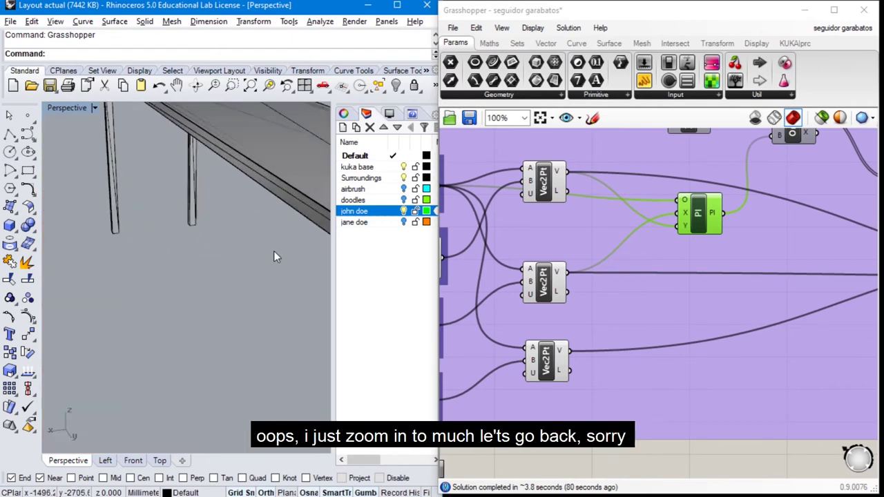
scroll(223, 240, down, 6)
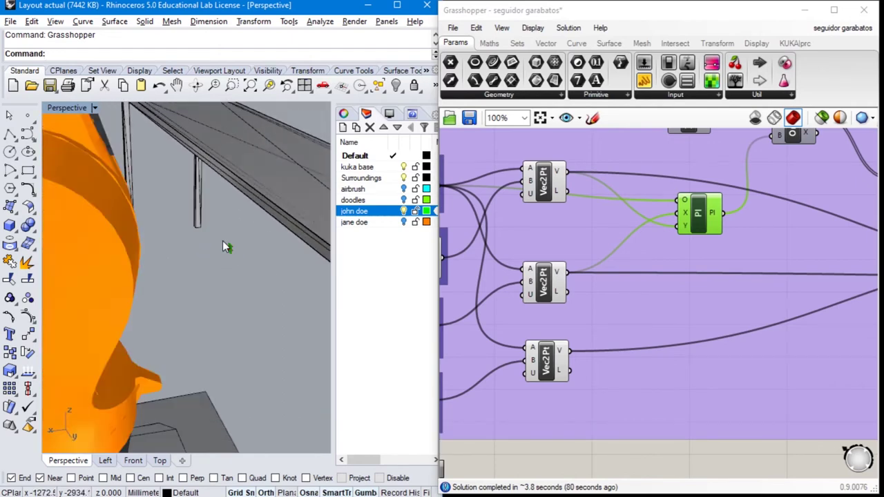
right_drag(235, 228, 190, 228)
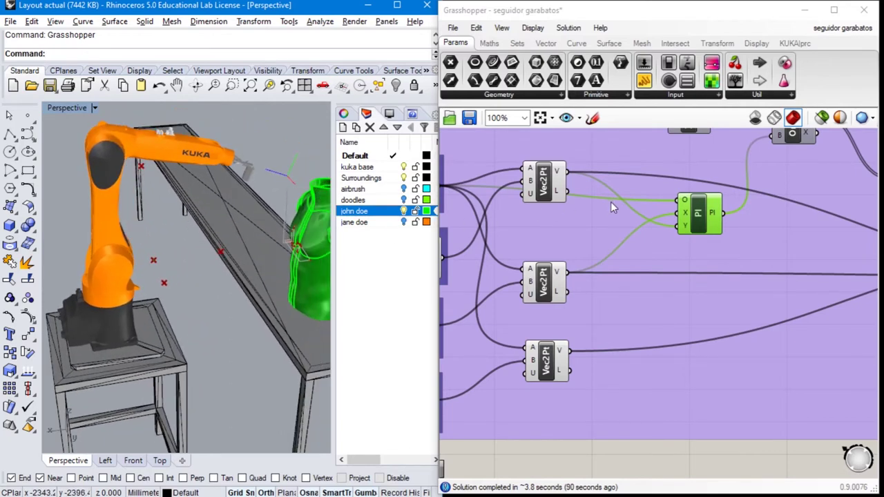
Turn on the previews of the Orient and CP components to inspect the oriented doodle and its control points
right_drag(610, 201, 446, 291)
click(625, 213)
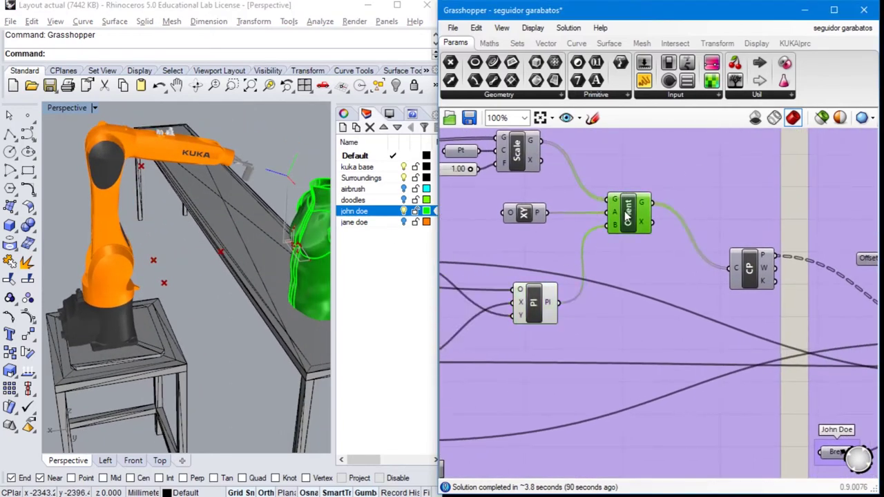
right_click(628, 216)
click(635, 239)
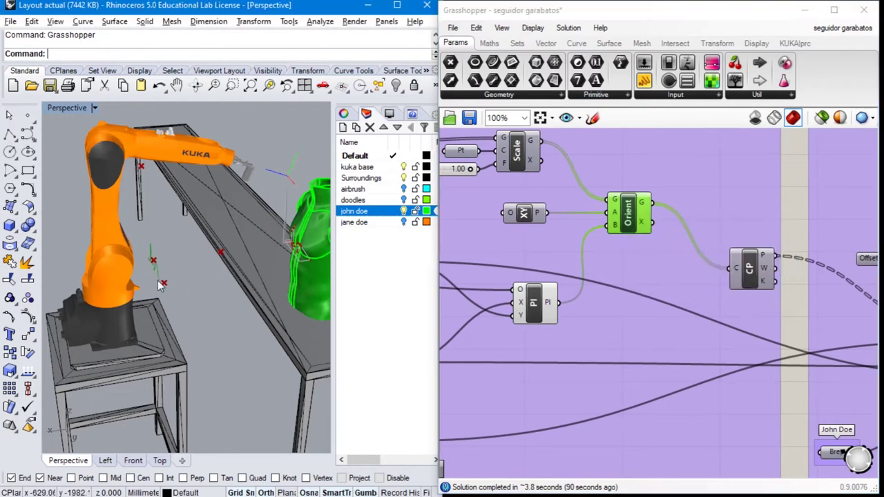
scroll(156, 275, up, 6)
mouse_move(160, 255)
right_down()
mouse_move(173, 191)
mouse_move(194, 247)
right_up()
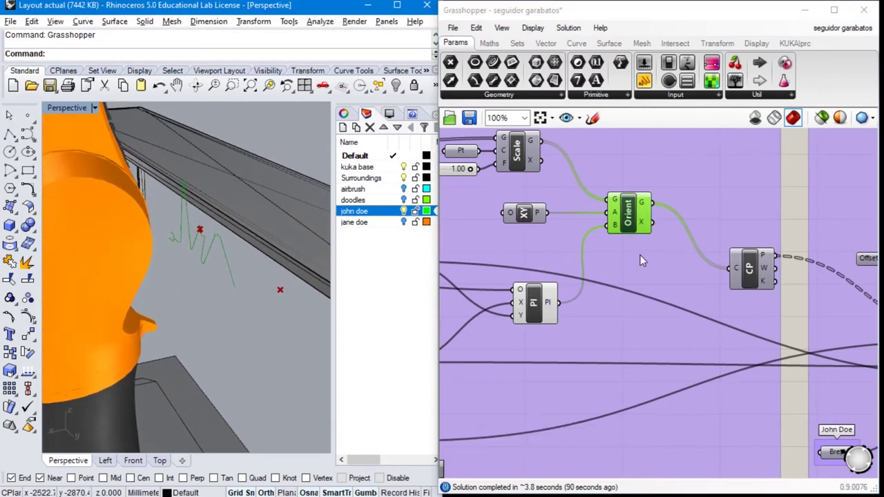
shift+right_drag(284, 204, 268, 210)
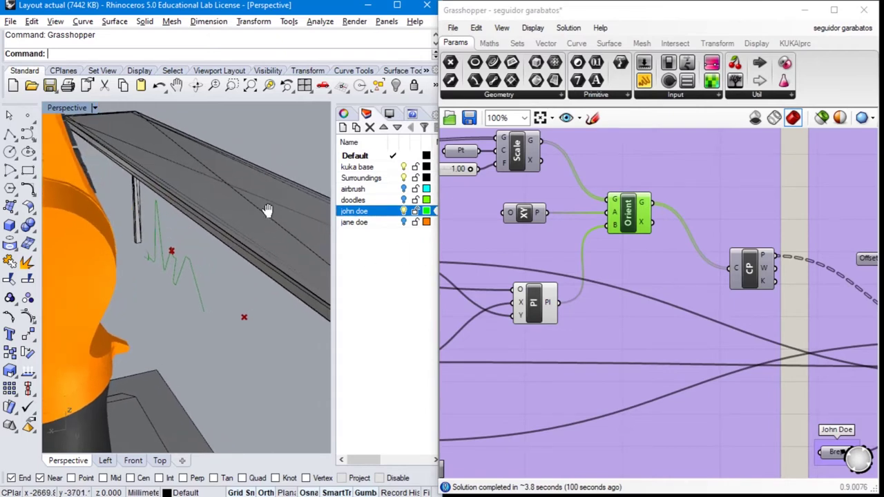
right_click(752, 273)
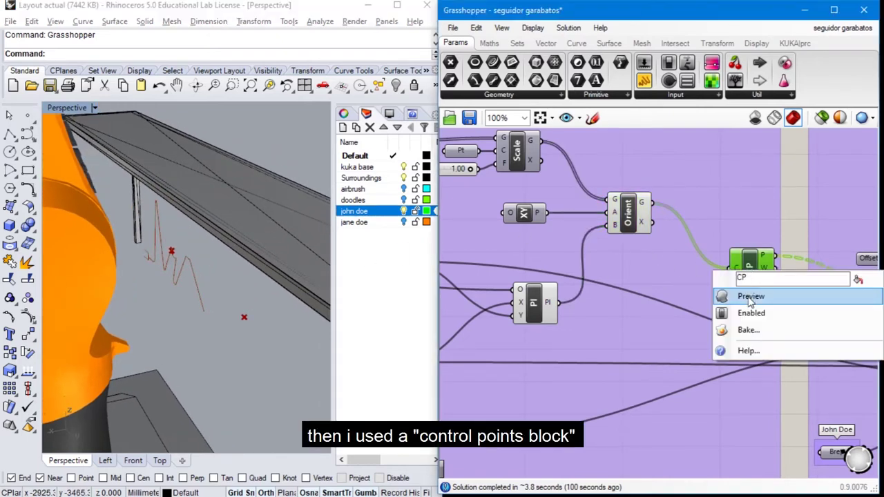
click(751, 298)
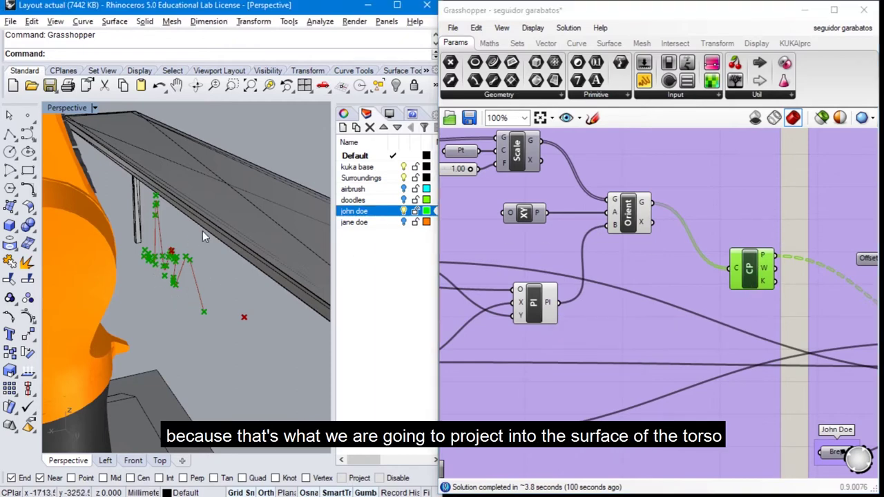
Select every component on the Grasshopper canvas and turn off their previews, then check the Rhino scene
scroll(602, 315, down, 10)
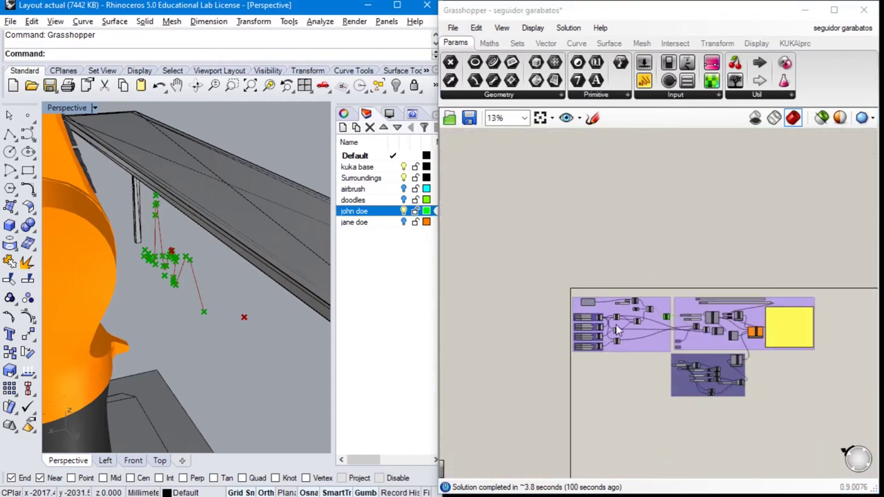
click(536, 265)
drag(538, 270, 860, 433)
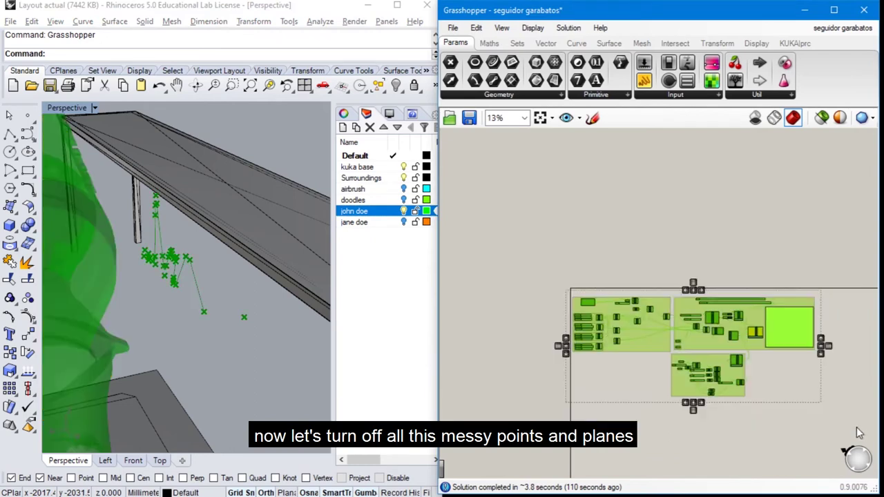
right_click(616, 391)
click(654, 256)
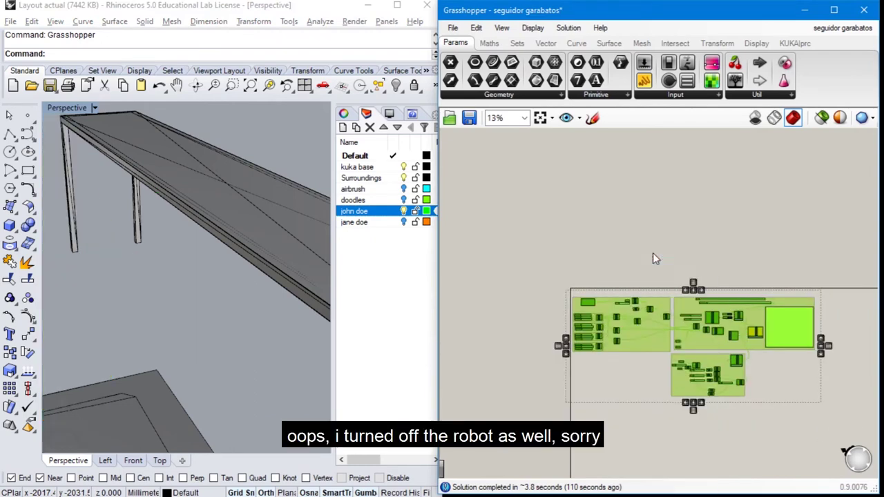
click(667, 250)
click(182, 315)
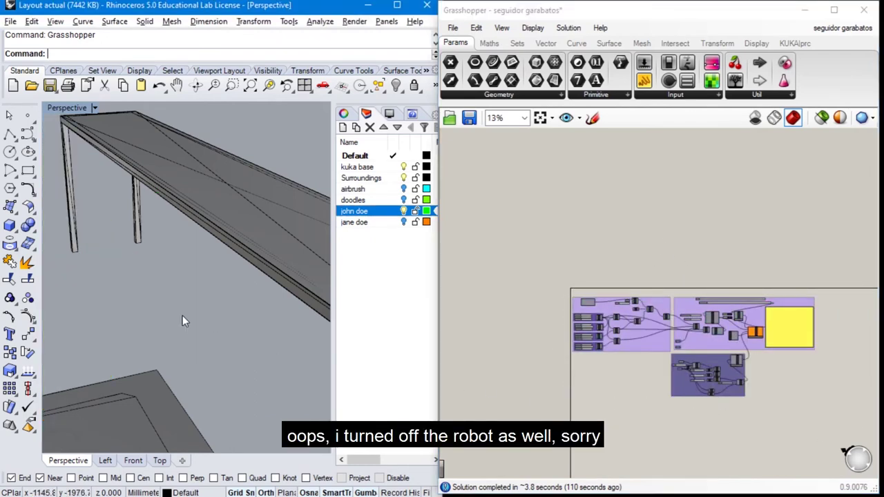
scroll(181, 317, down, 5)
scroll(183, 393, up, 6)
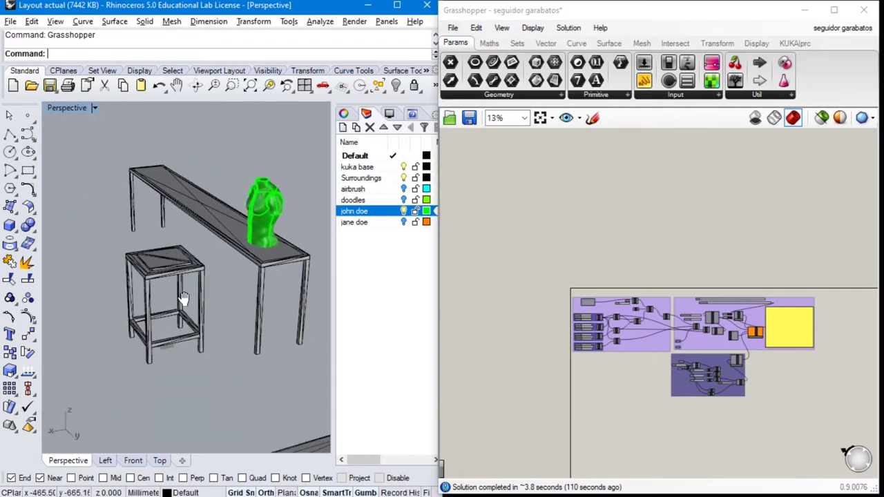
scroll(735, 324, up, 3)
right_click(735, 324)
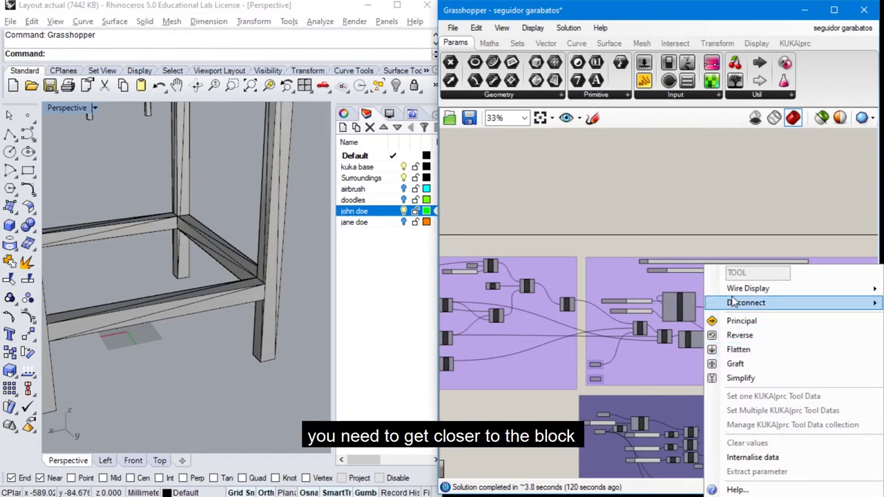
click(661, 217)
scroll(784, 344, up, 2)
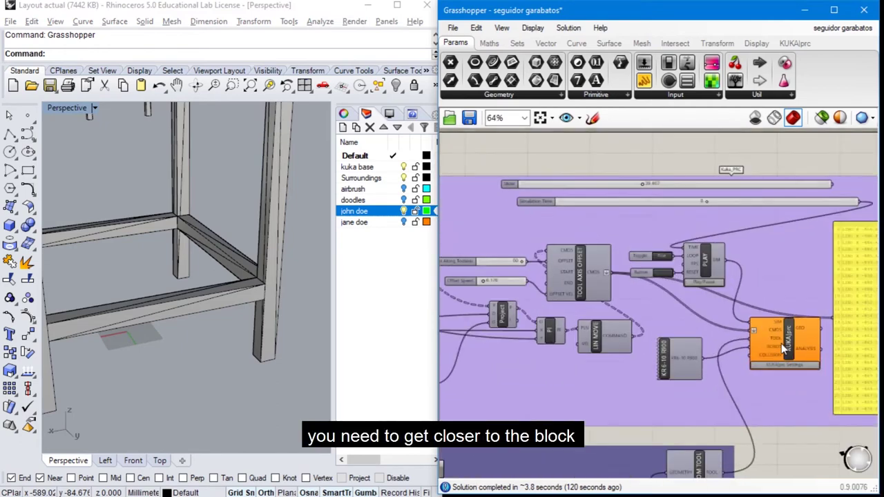
right_click(762, 343)
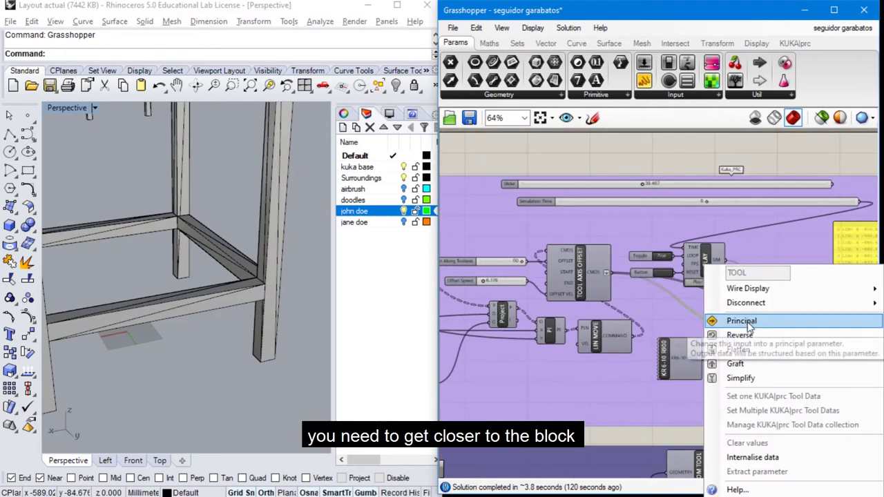
click(679, 392)
right_click(797, 348)
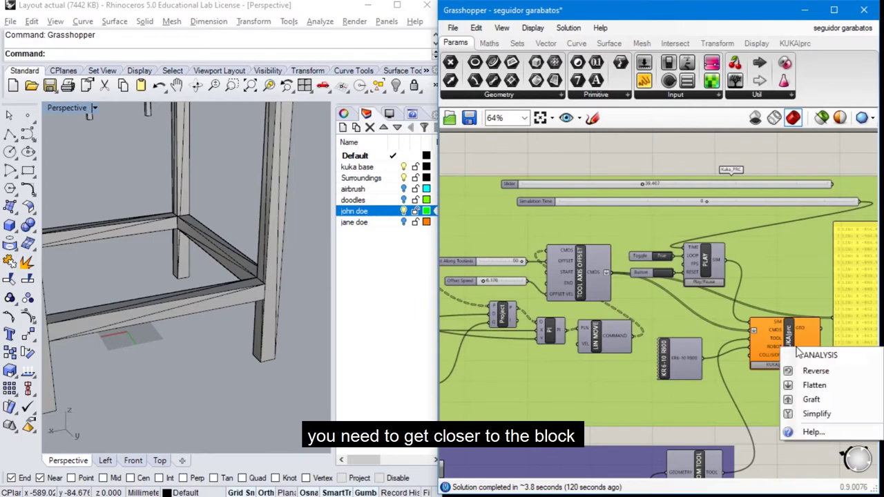
click(795, 338)
right_click(795, 338)
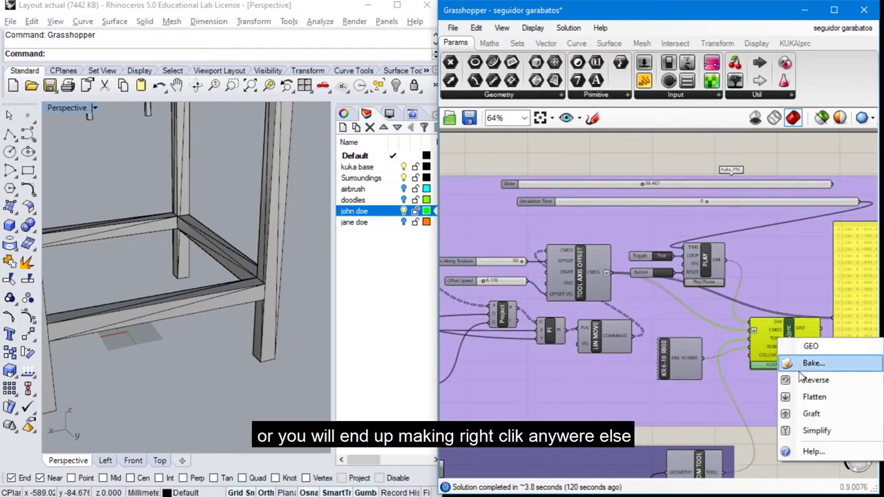
right_click(805, 333)
click(803, 322)
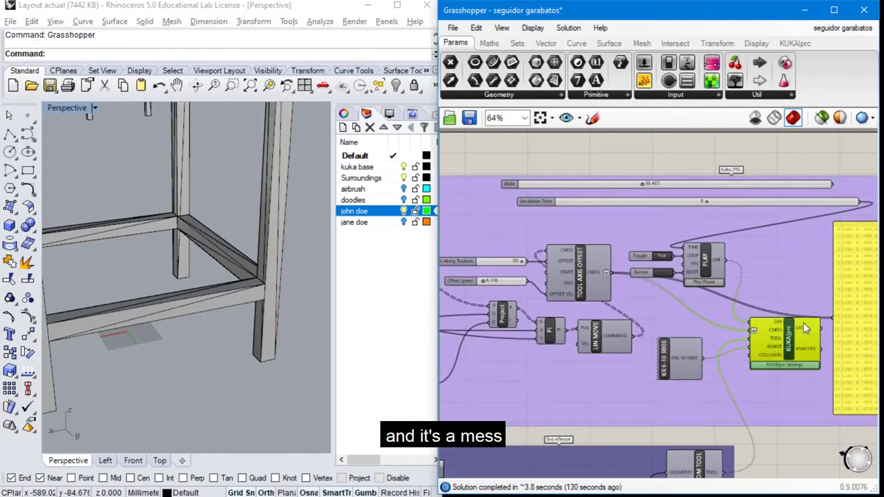
click(792, 304)
right_click(770, 340)
click(666, 325)
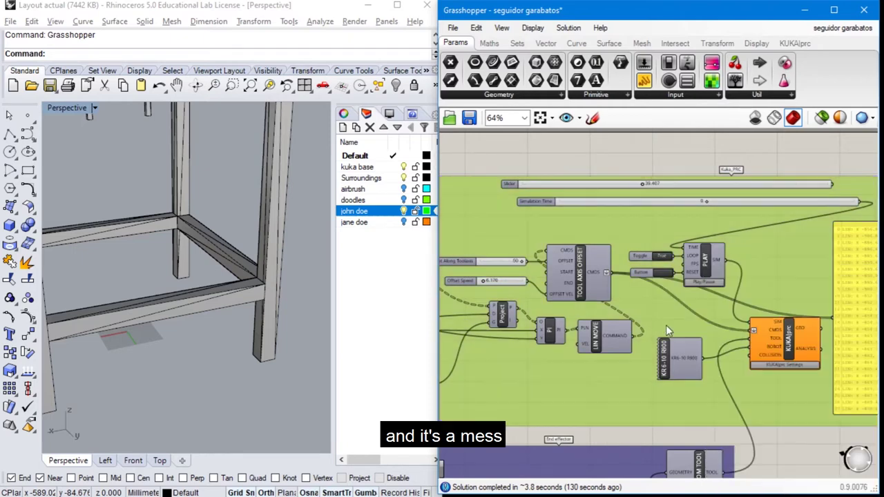
click(679, 350)
right_click(678, 350)
click(658, 404)
Turn the preview of the KUKA|prc component back on to restore the robot
scroll(774, 361, up, 5)
right_click(803, 314)
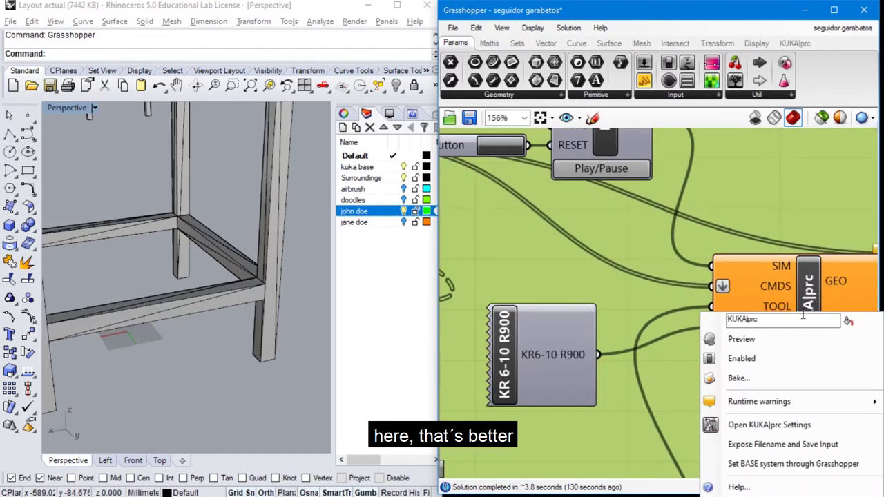
click(744, 348)
scroll(702, 408, down, 5)
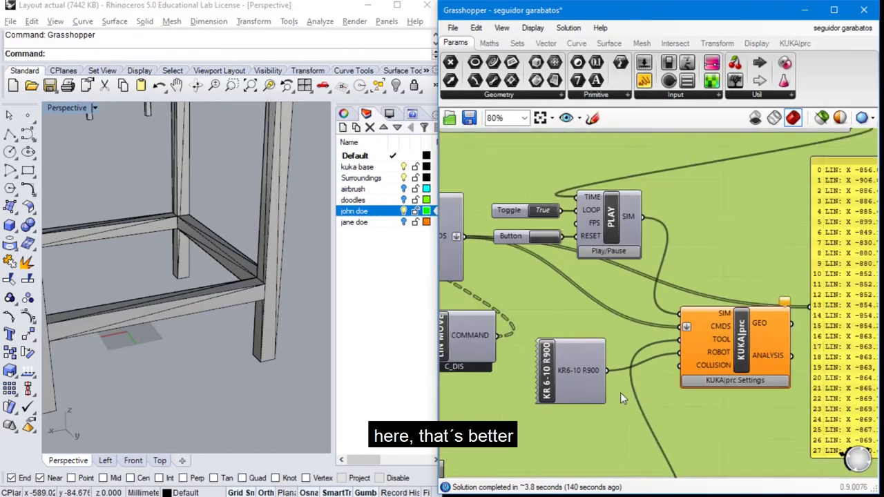
Turn on the preview of the Airbrush mesh container in the End effector group and inspect the mesh
right_drag(615, 409, 667, 295)
click(244, 314)
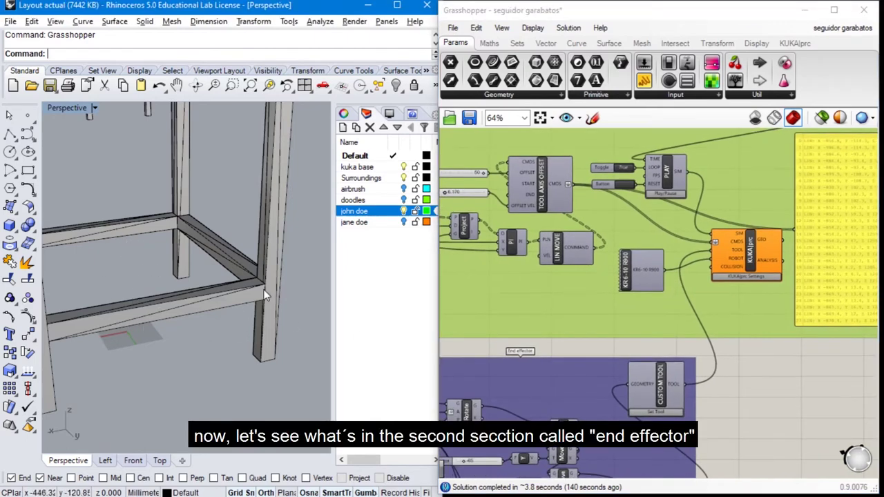
right_drag(473, 365, 620, 230)
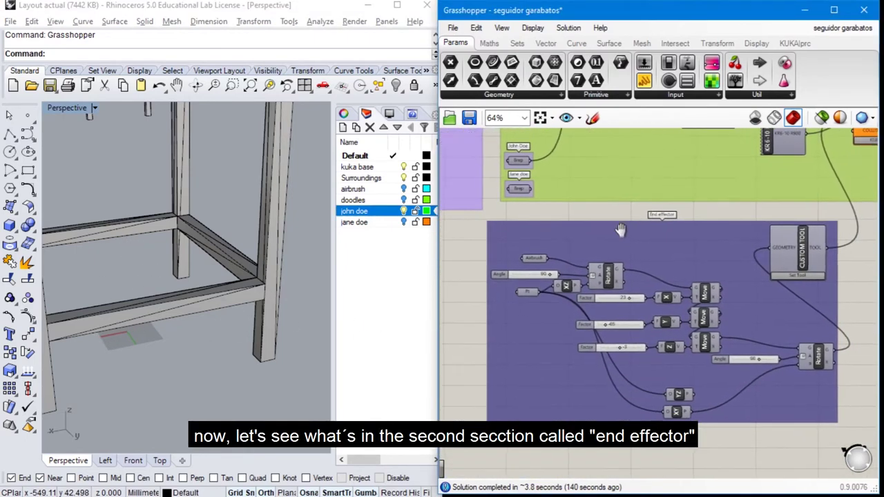
scroll(620, 230, up, 4)
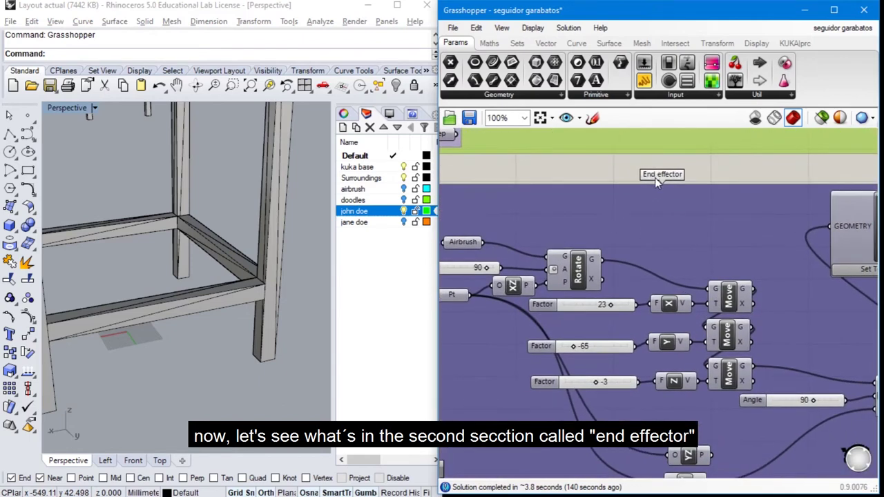
right_drag(521, 245, 648, 215)
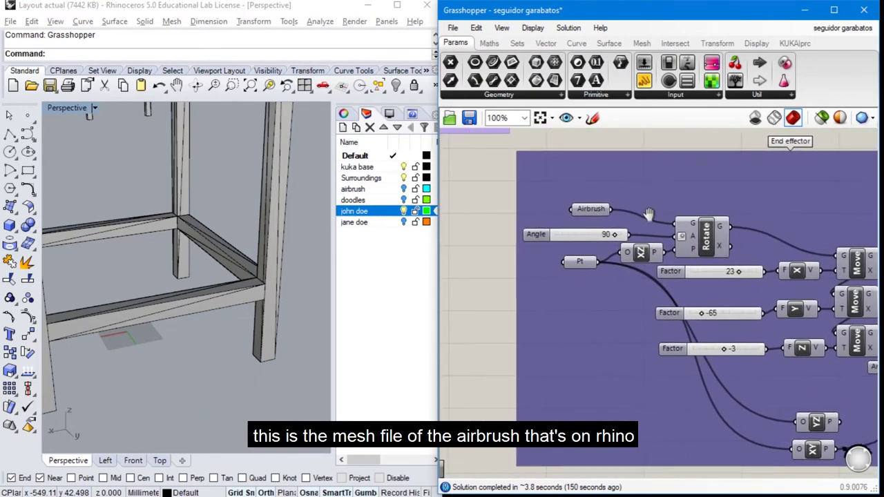
click(588, 211)
right_click(589, 211)
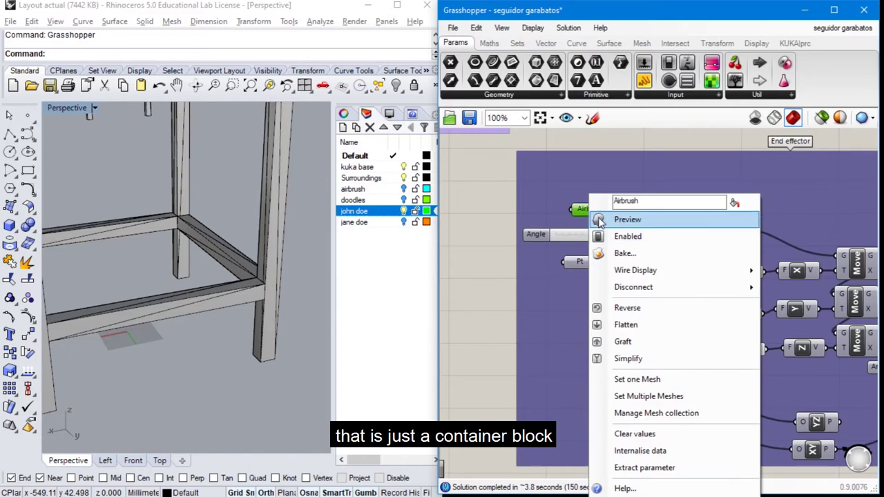
click(612, 220)
scroll(108, 325, up, 5)
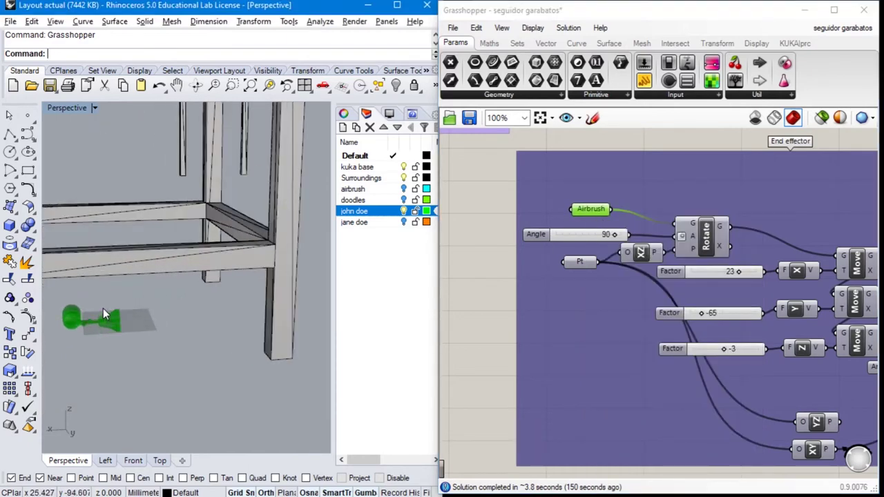
scroll(167, 280, up, 8)
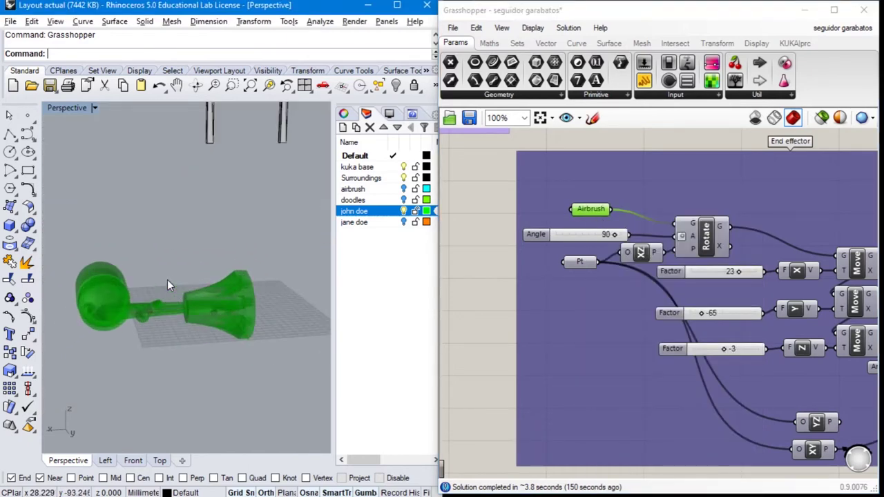
scroll(187, 267, down, 3)
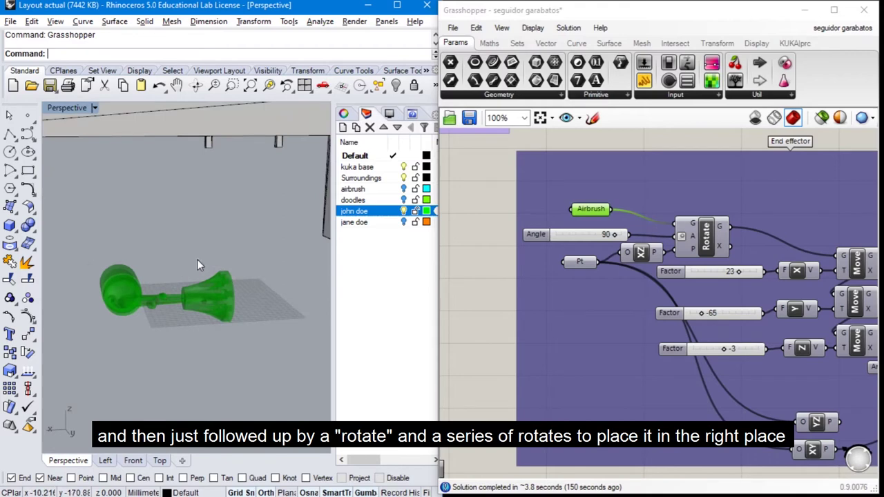
Turn on the preview of the Rotate component fed by the Airbrush mesh
click(711, 237)
right_click(719, 236)
click(731, 263)
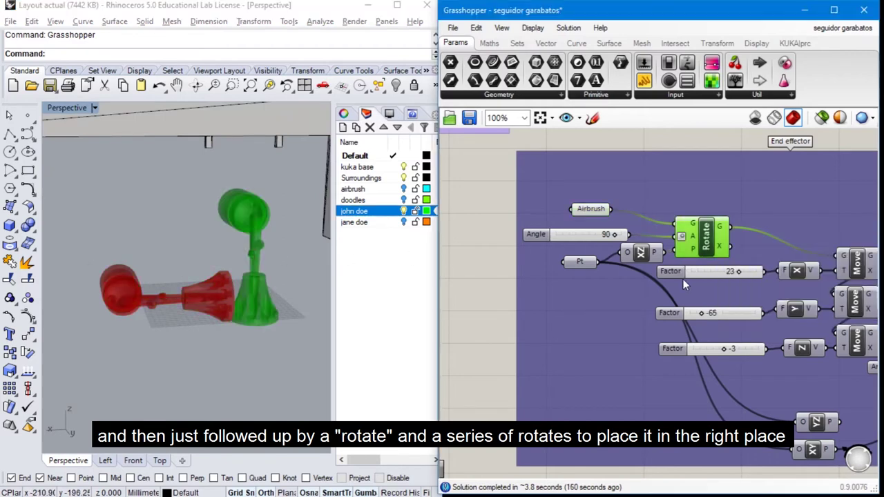
Turn on the previews of the three Move components driven by the X, Y and Z vectors
right_drag(683, 279, 485, 266)
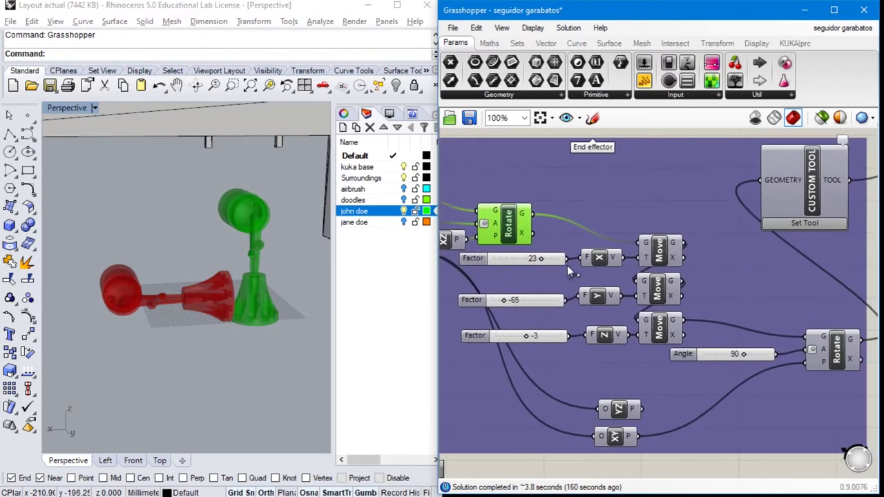
click(658, 257)
right_click(659, 256)
click(663, 275)
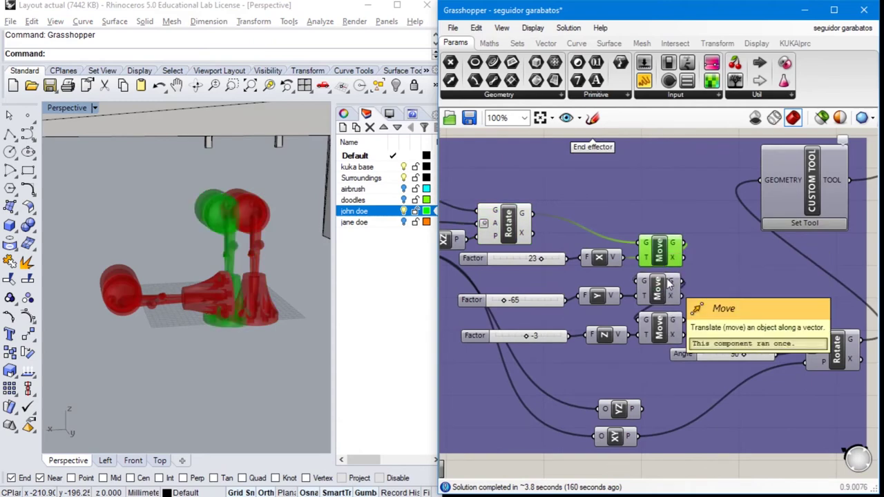
click(661, 290)
right_click(661, 291)
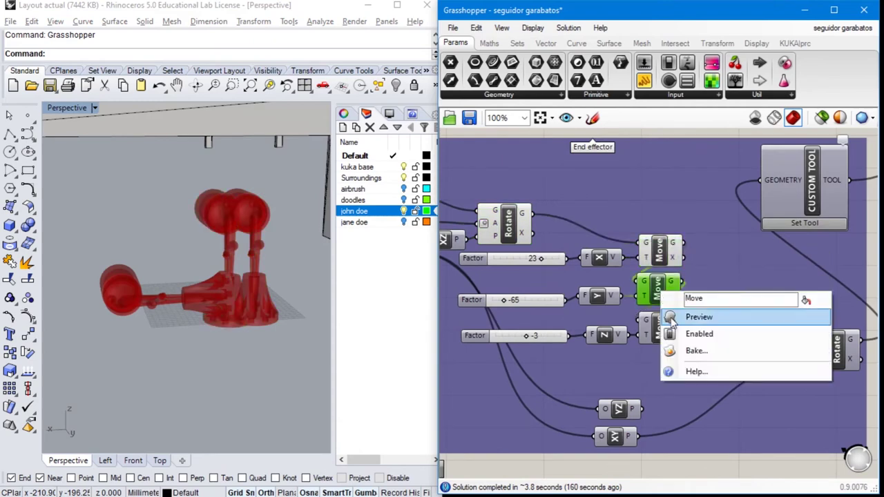
click(671, 317)
click(660, 327)
right_click(662, 327)
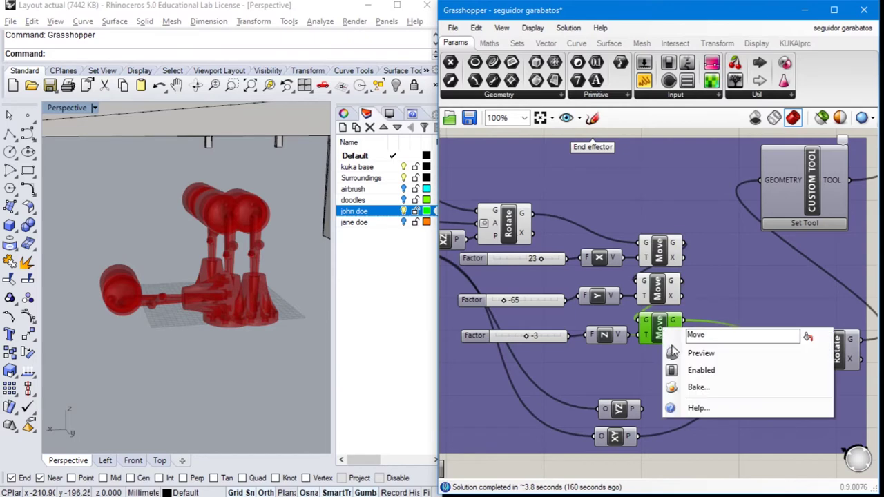
click(674, 353)
Turn on the preview of the final Rotate component feeding Custom Tool and inspect the rotated airbrush
right_drag(721, 294, 566, 257)
click(685, 314)
right_click(686, 314)
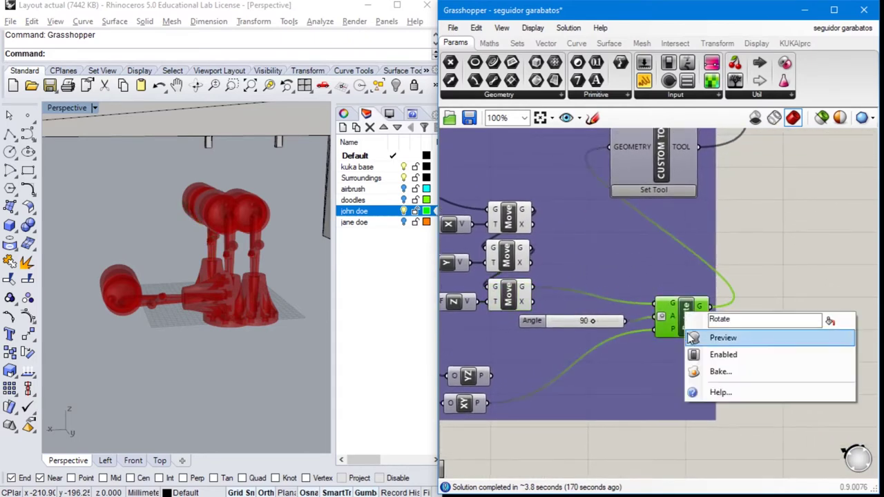
click(689, 337)
click(406, 296)
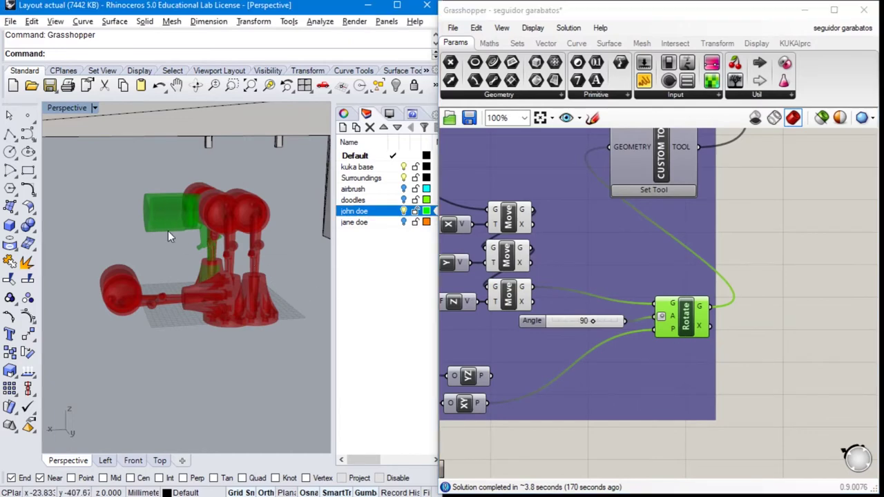
click(590, 260)
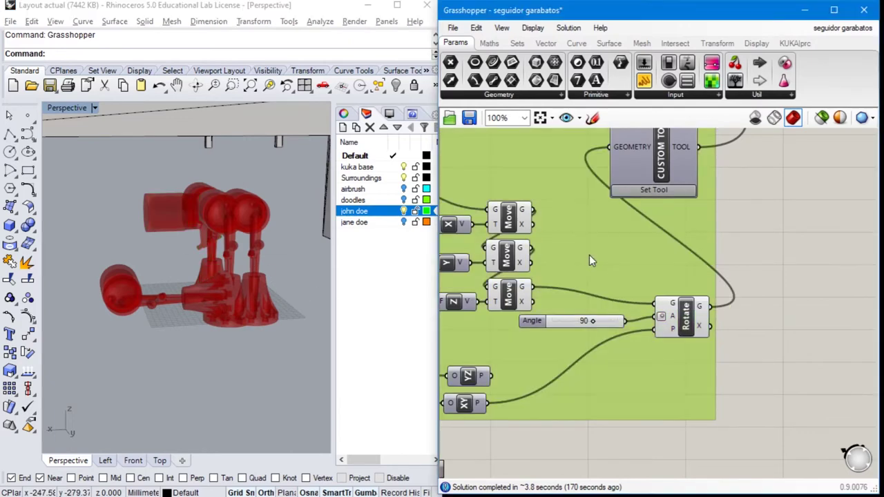
Select the End effector components up to the Move chain and turn off the preview of the Rotate fed by Airbrush
right_drag(736, 247, 850, 231)
mouse_move(711, 262)
right_down()
mouse_move(796, 244)
mouse_move(872, 340)
right_up()
mouse_move(772, 364)
right_down()
mouse_move(708, 298)
mouse_move(743, 317)
right_up()
scroll(744, 320, down, 2)
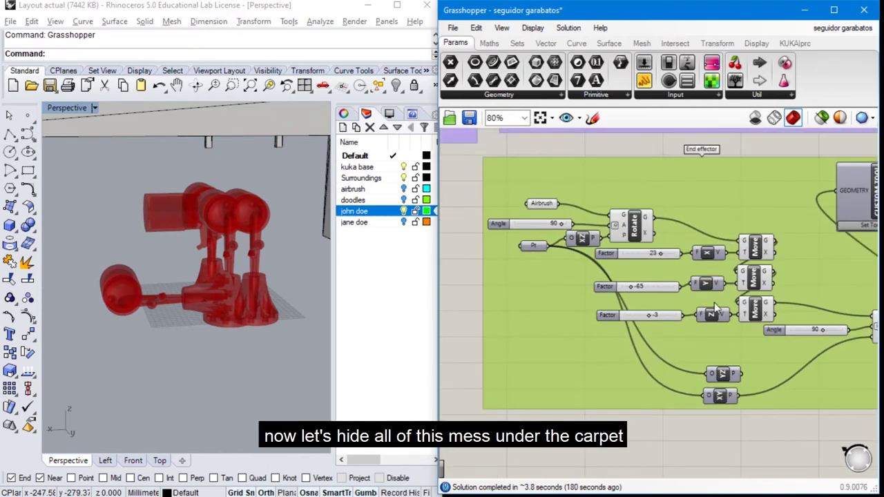
drag(464, 165, 841, 410)
right_click(696, 240)
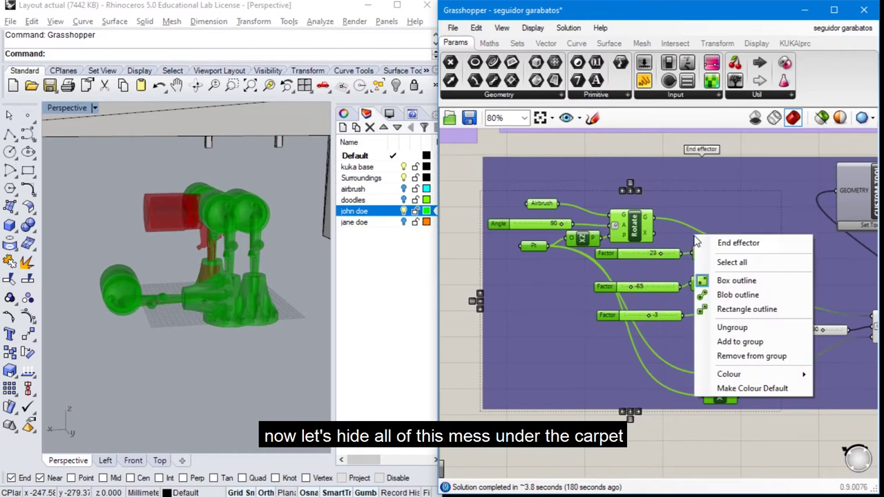
right_click(632, 228)
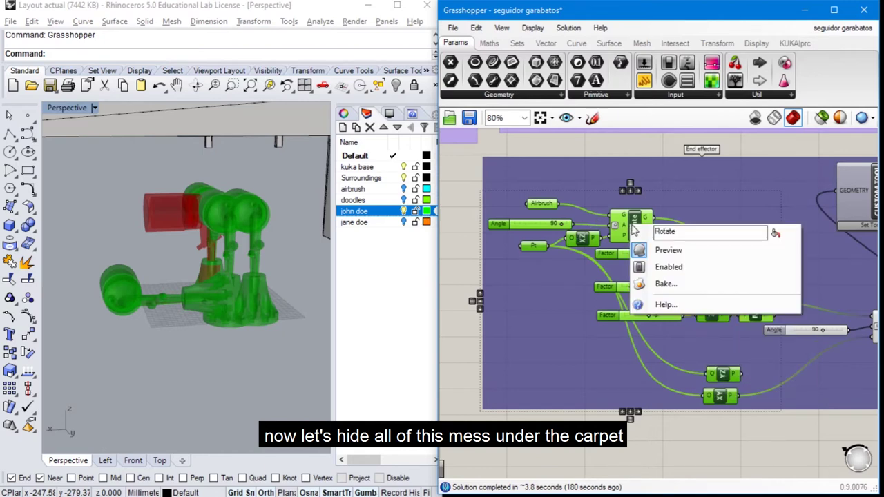
click(667, 249)
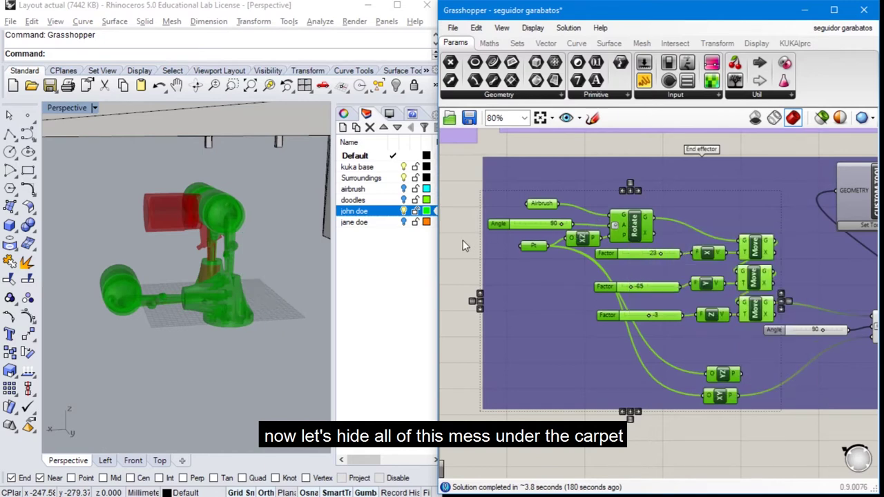
click(464, 246)
scroll(568, 270, down, 1)
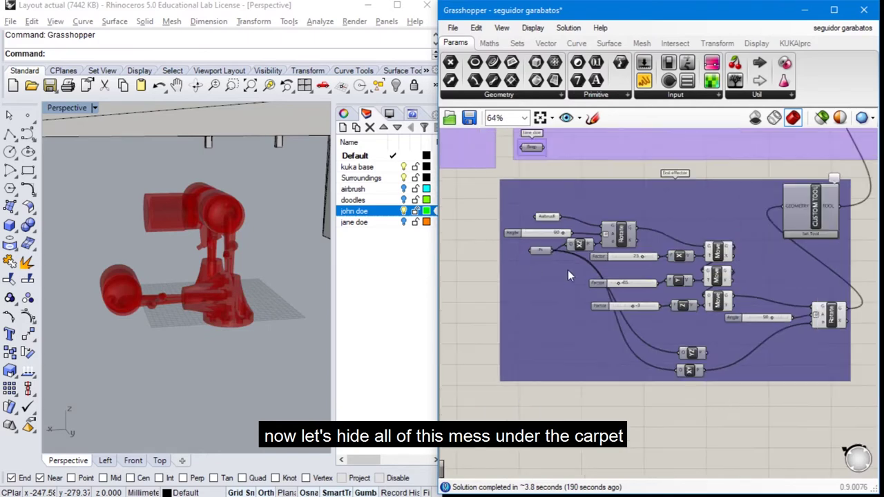
Turn off the previews of the three Move components and all components before them in the End effector group
right_click(657, 216)
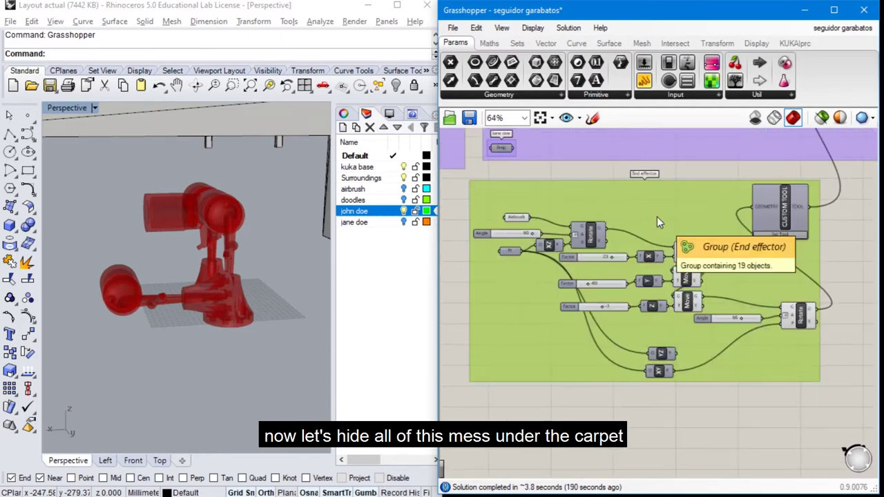
click(679, 251)
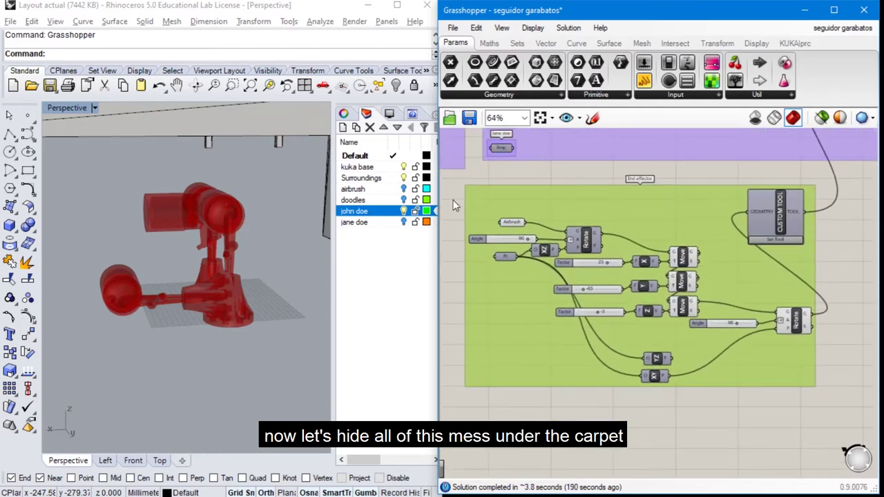
drag(454, 205, 695, 446)
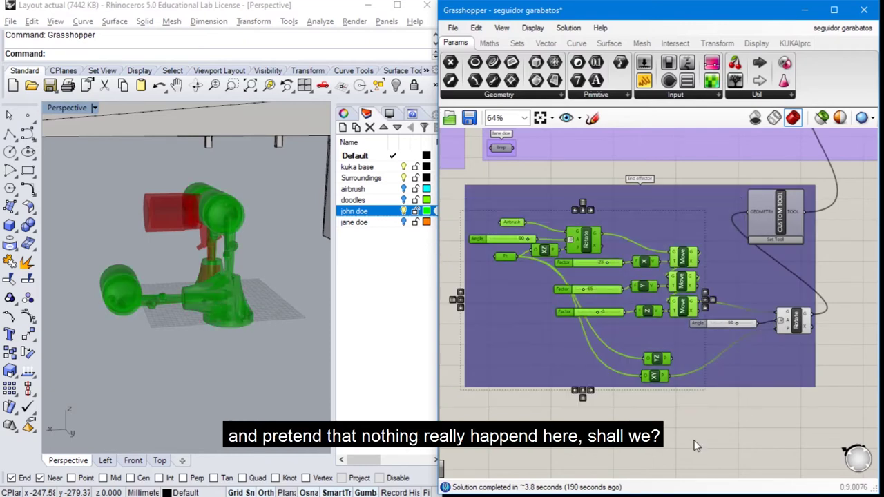
right_click(690, 446)
click(722, 255)
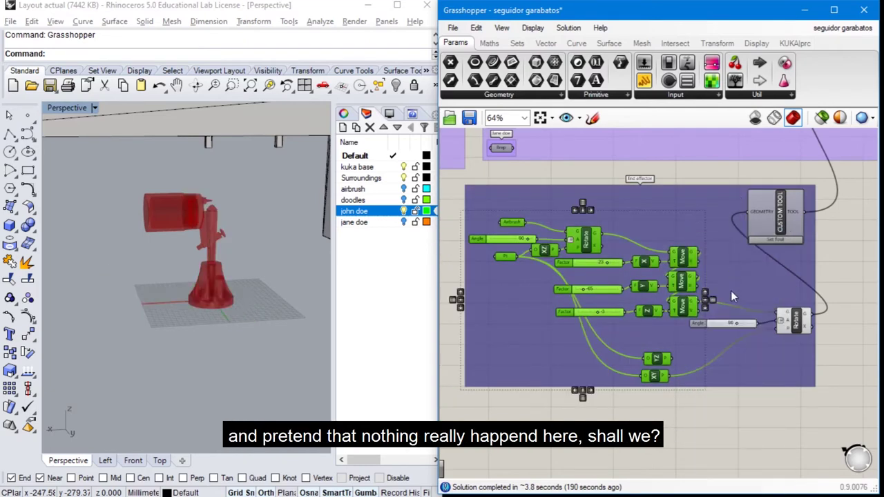
click(748, 406)
Examine the airbrush mounted on the robot arm in the Perspective view, from close up and in relation to the torso
right_drag(765, 387, 573, 420)
click(315, 261)
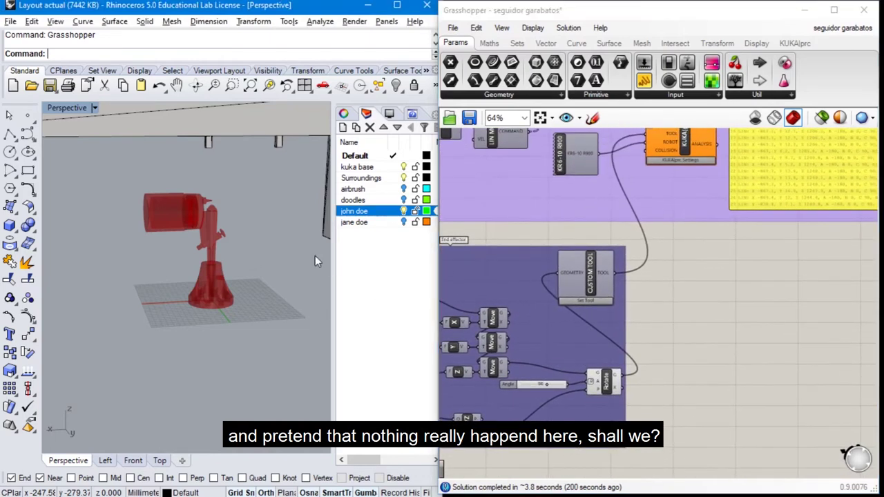
scroll(253, 185, down, 5)
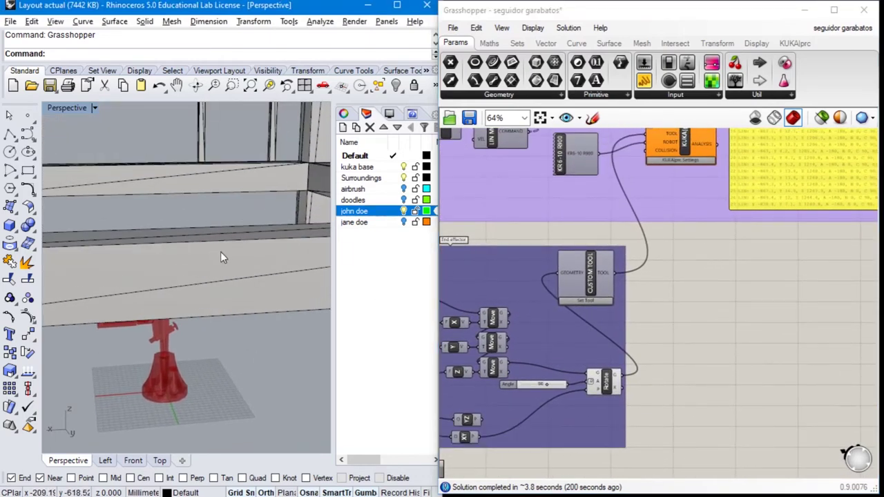
right_drag(275, 167, 214, 258)
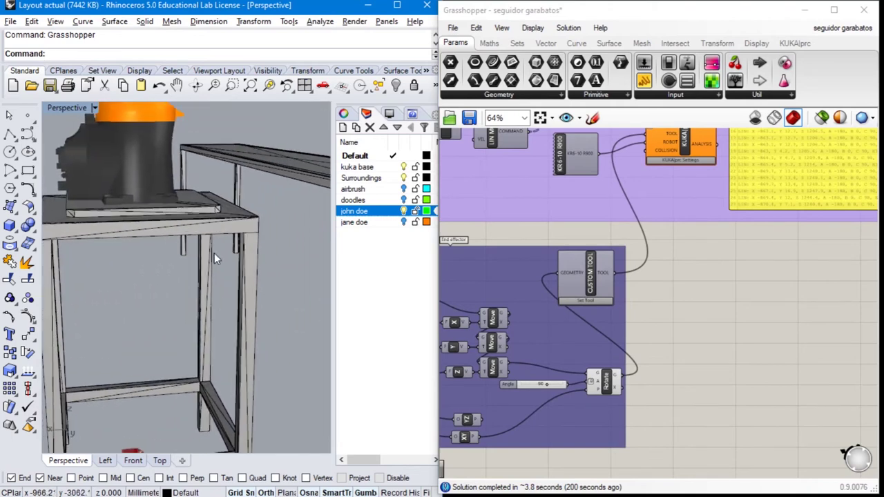
shift+right_drag(225, 152, 191, 331)
shift+right_drag(271, 217, 184, 211)
scroll(187, 172, up, 4)
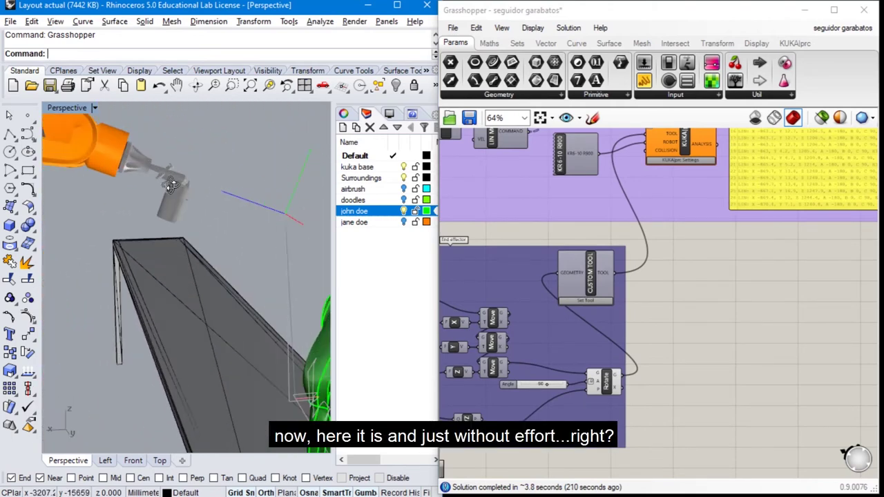
mouse_move(187, 172)
right_down()
mouse_move(107, 196)
mouse_move(198, 208)
right_up()
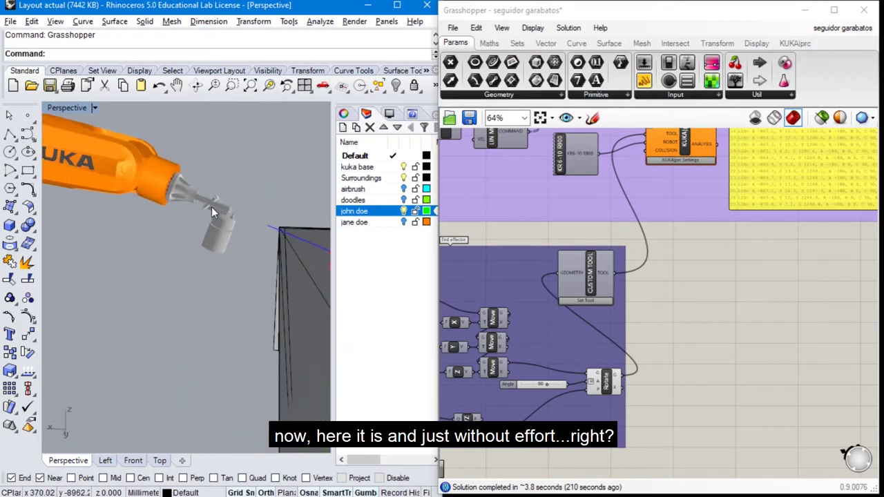
scroll(211, 206, up, 4)
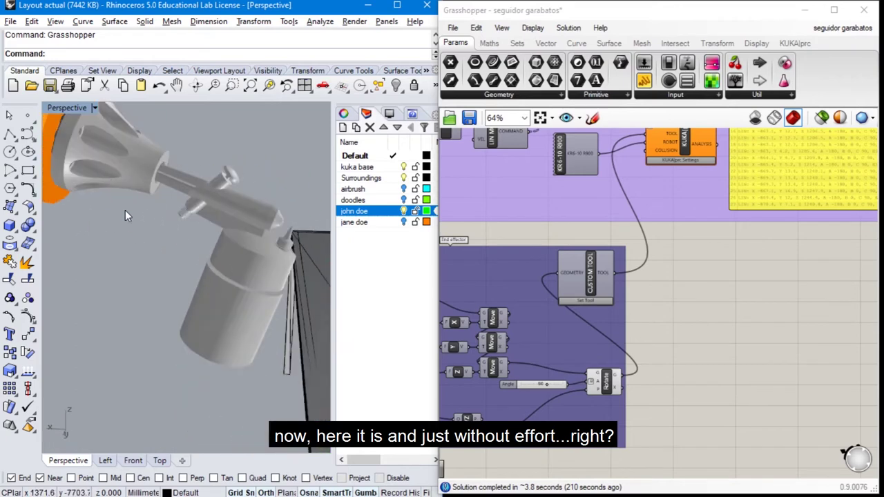
scroll(245, 265, down, 8)
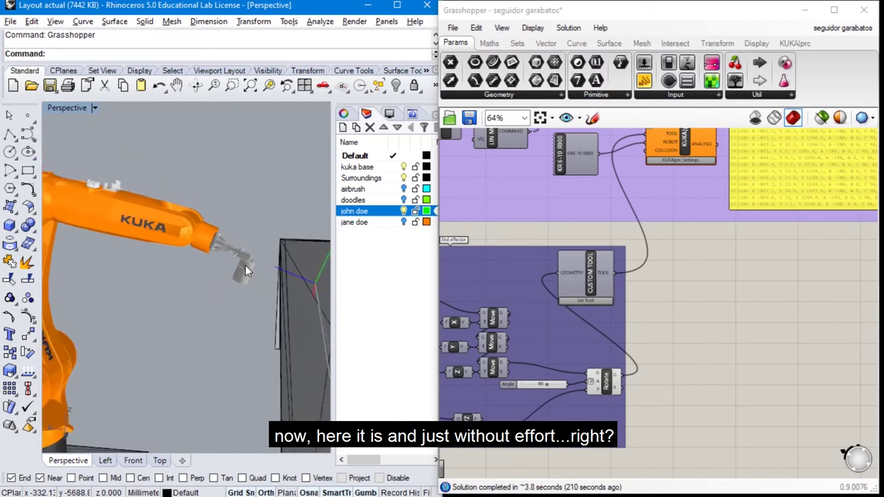
right_drag(252, 272, 234, 259)
right_drag(177, 239, 206, 247)
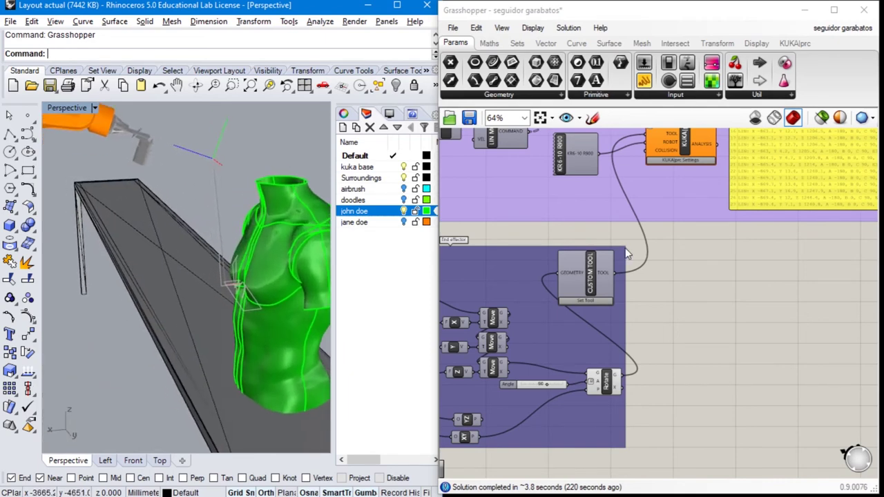
Turn on the preview of the Project component in the Kuka_PRC group to show the projected control points
right_drag(657, 247, 658, 414)
right_drag(495, 295, 565, 304)
click(578, 329)
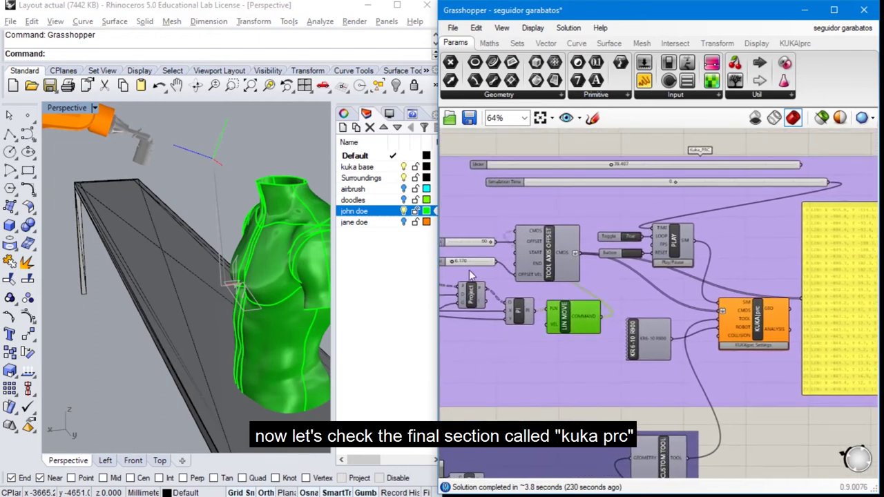
scroll(467, 250, up, 4)
right_drag(468, 251, 670, 247)
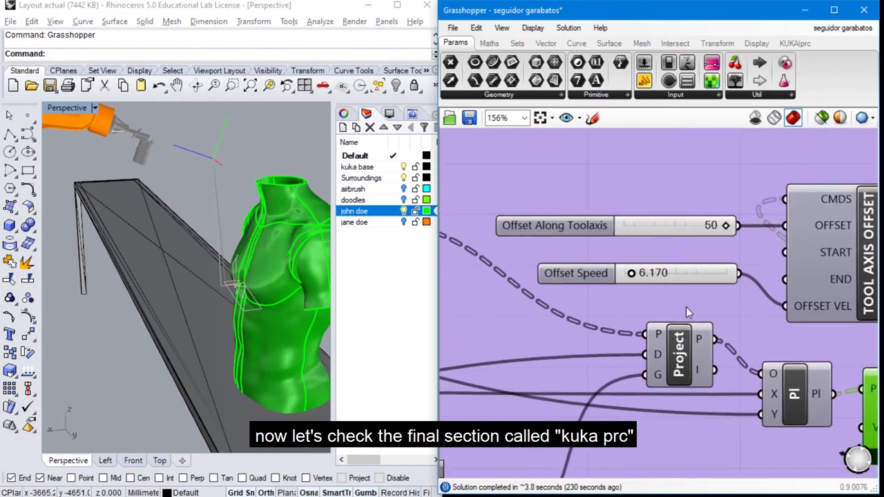
click(680, 357)
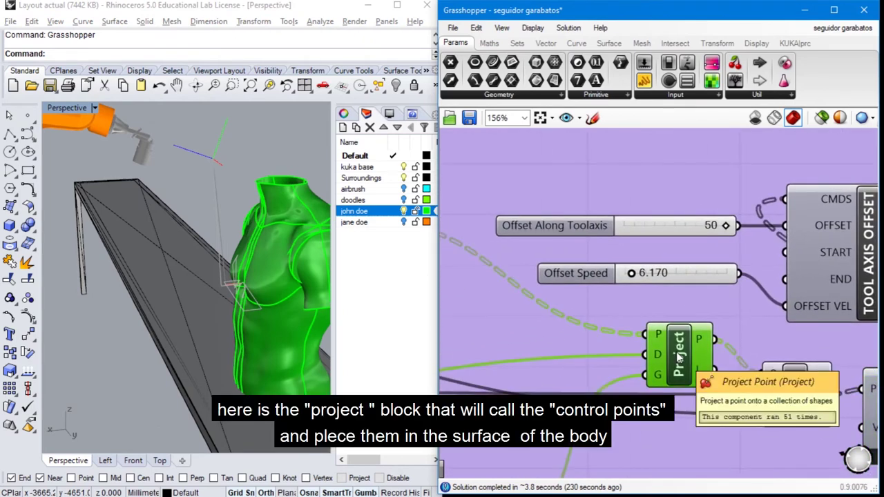
right_click(680, 357)
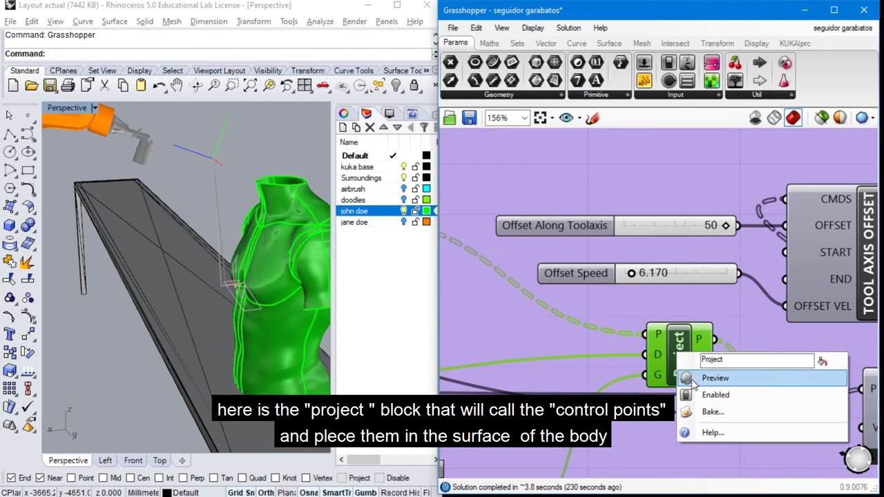
click(691, 379)
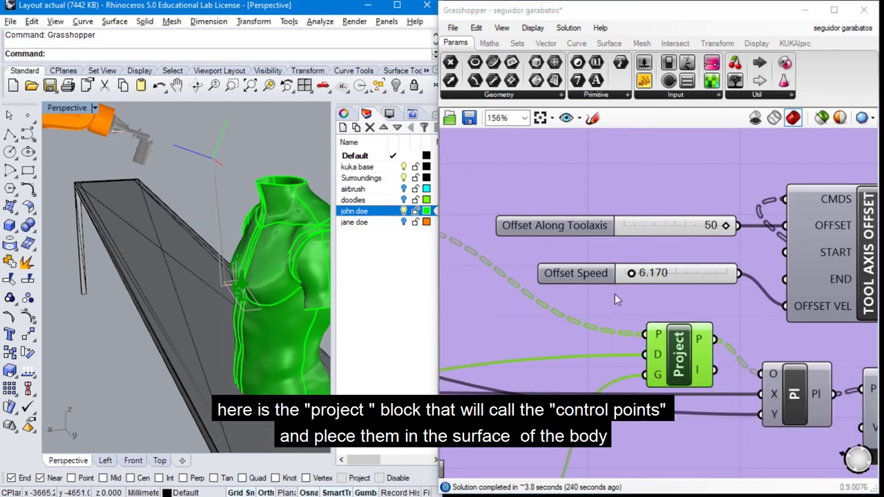
Turn on the preview of the John Doe Brep and hide the john doe layer to inspect the projected points
right_drag(552, 386, 601, 243)
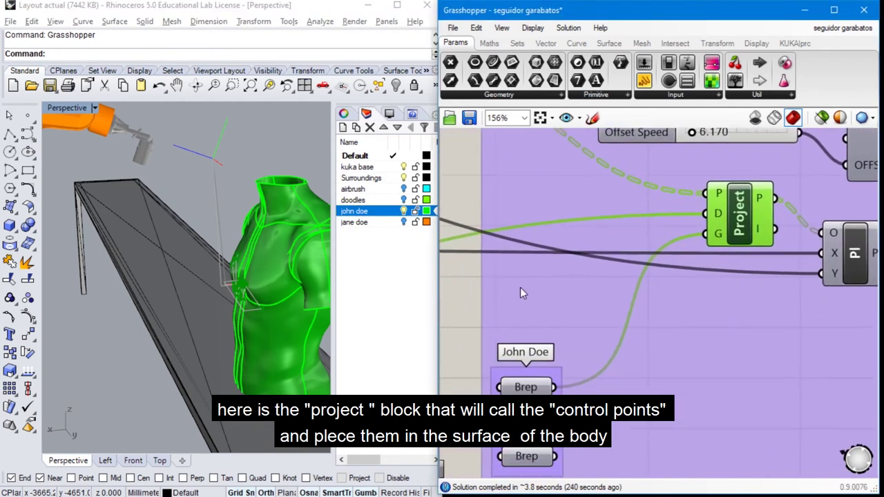
right_click(525, 384)
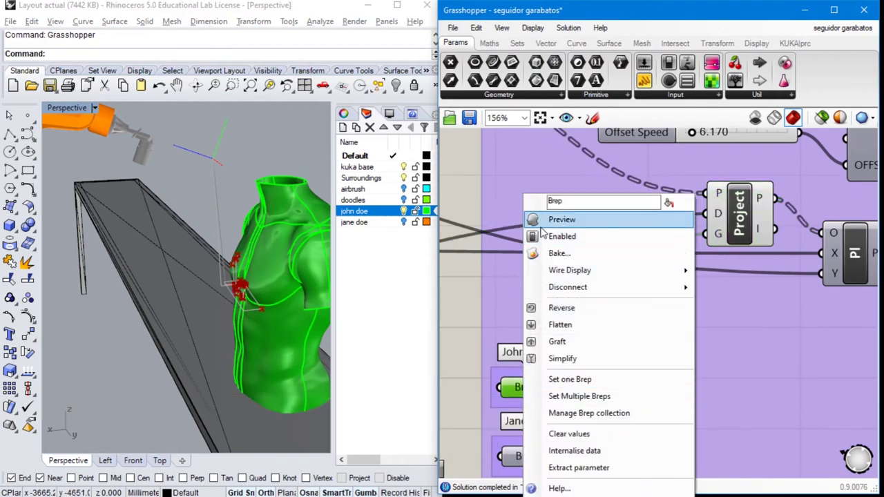
click(541, 225)
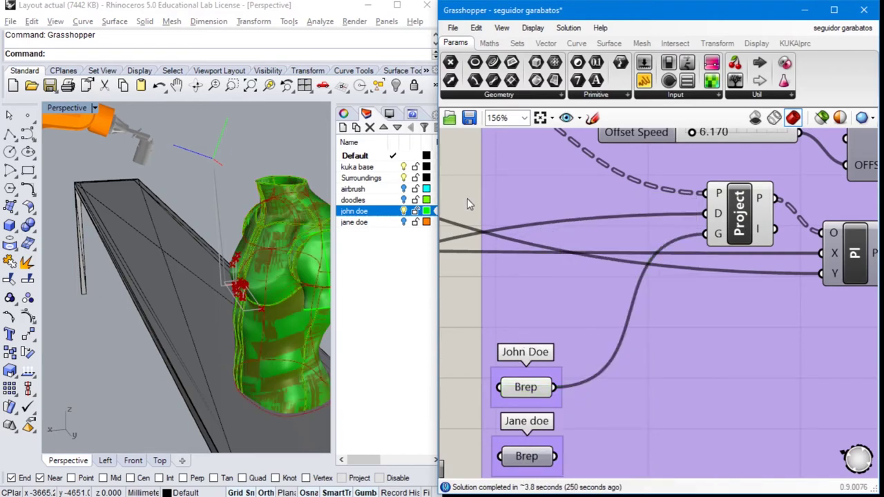
click(367, 238)
click(404, 211)
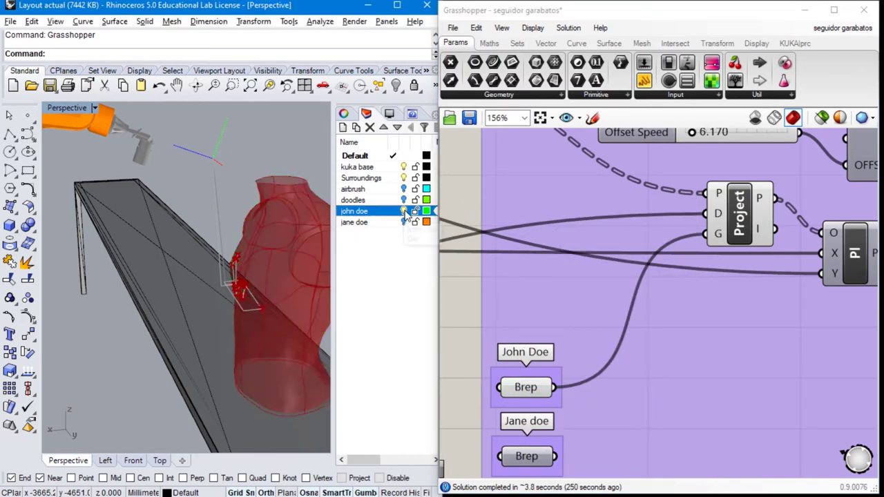
scroll(287, 308, up, 3)
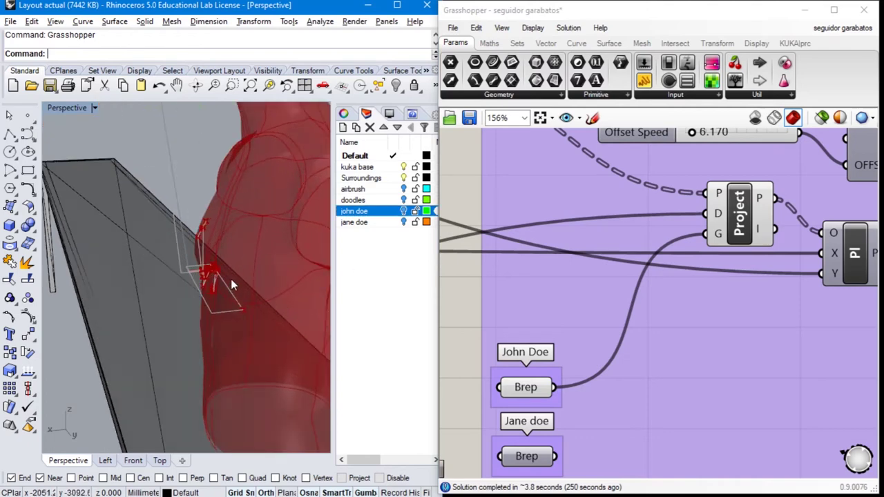
scroll(233, 272, up, 3)
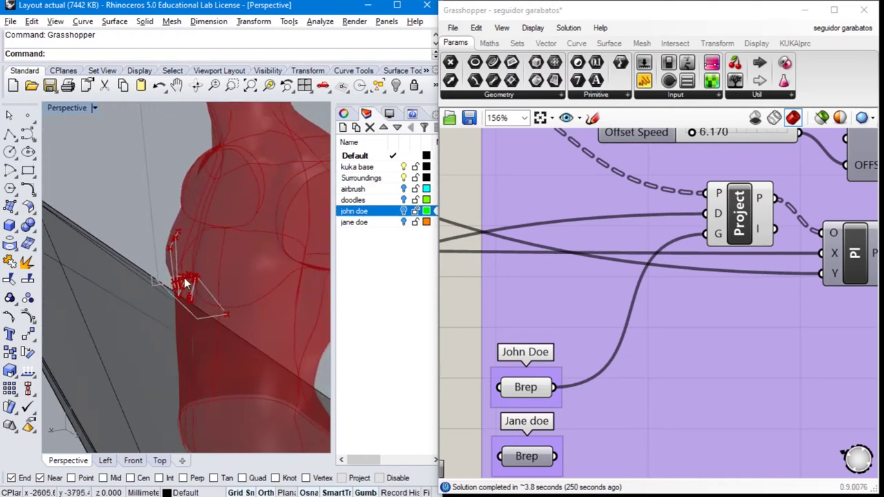
Turn on the preview of the CP component to compare the original control points with the projected ones on the torso
right_drag(531, 240, 584, 261)
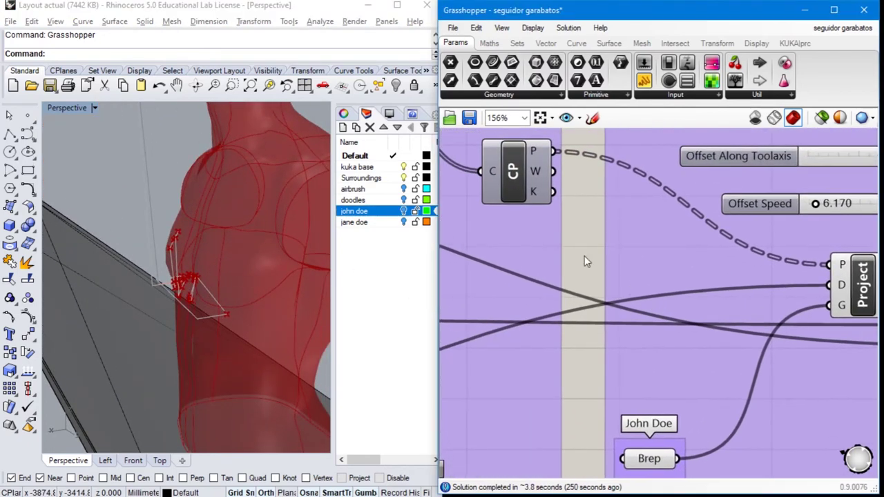
click(513, 171)
scroll(242, 278, down, 5)
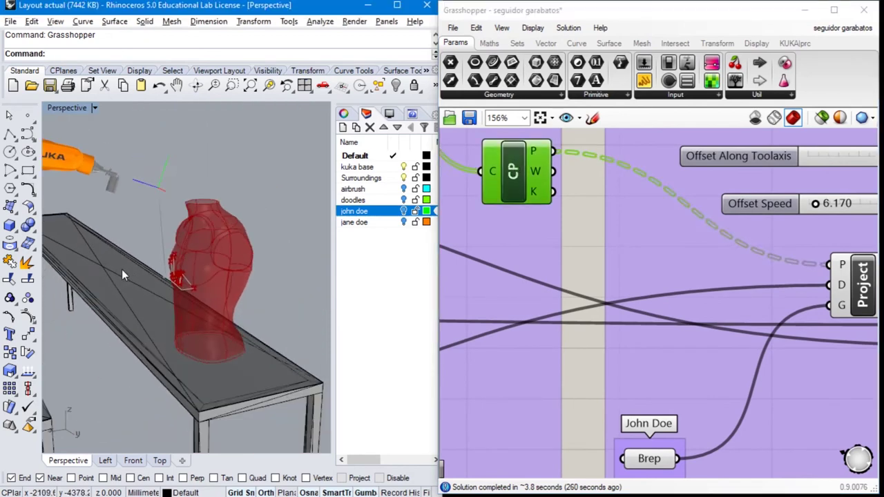
right_drag(59, 291, 276, 232)
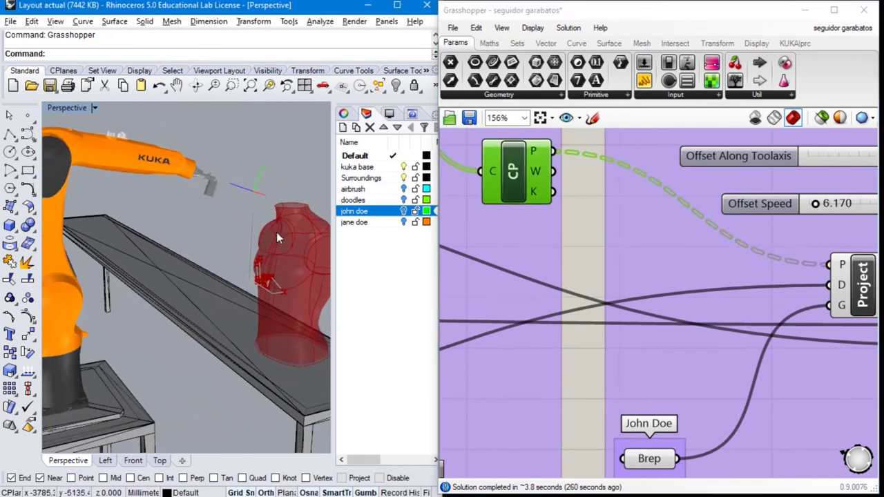
right_click(513, 175)
click(535, 195)
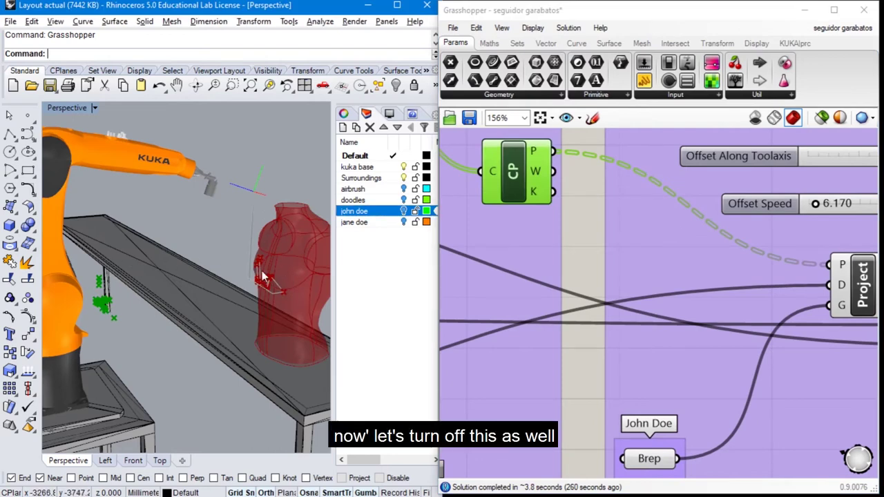
Turn off the previews of the CP and Project components
right_click(513, 164)
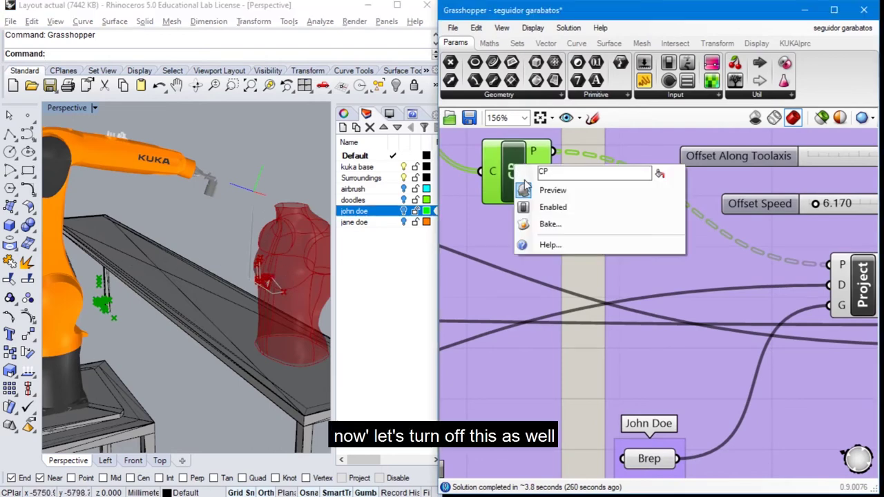
click(542, 191)
right_drag(553, 202, 434, 157)
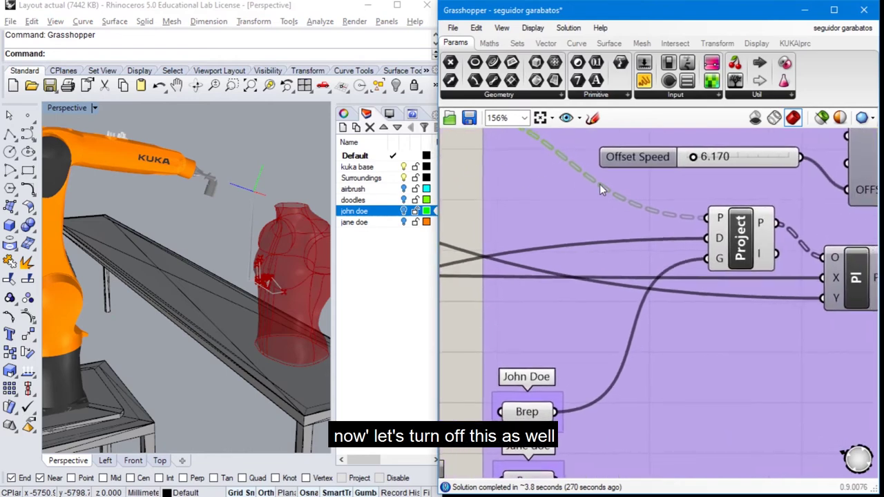
click(755, 246)
right_click(753, 243)
click(750, 258)
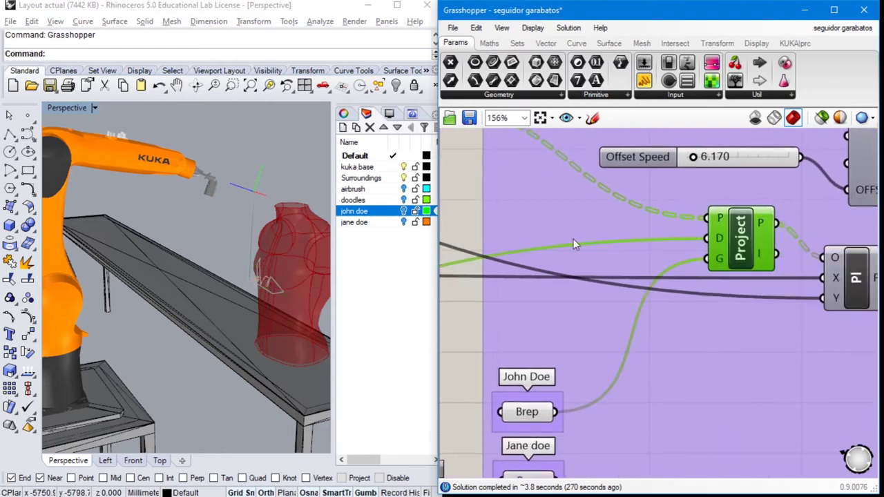
Turn on the preview of the Pl component between Project and LIN MOVE and inspect its planes on the torso
scroll(285, 279, up, 4)
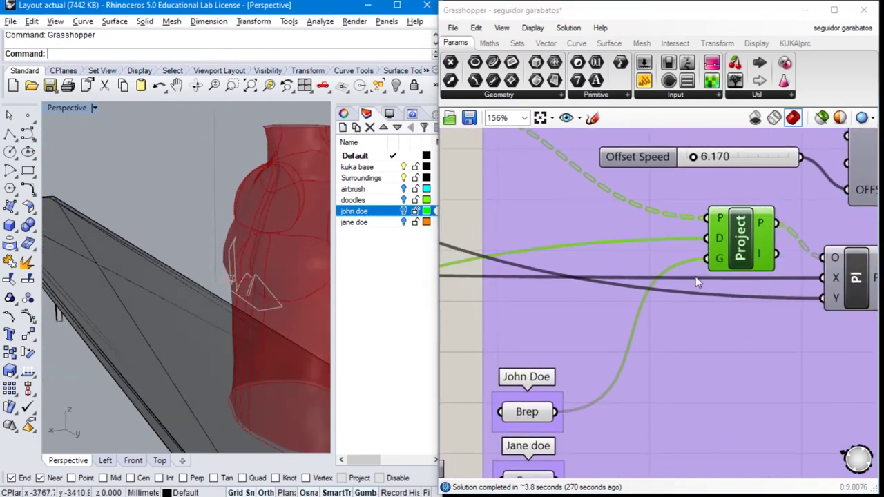
right_drag(701, 229, 482, 191)
click(642, 245)
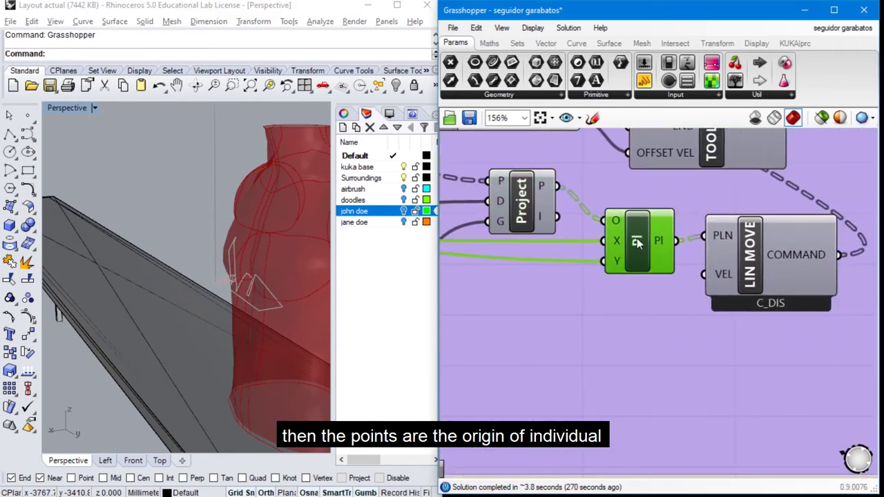
right_click(641, 245)
click(646, 265)
scroll(254, 288, up, 5)
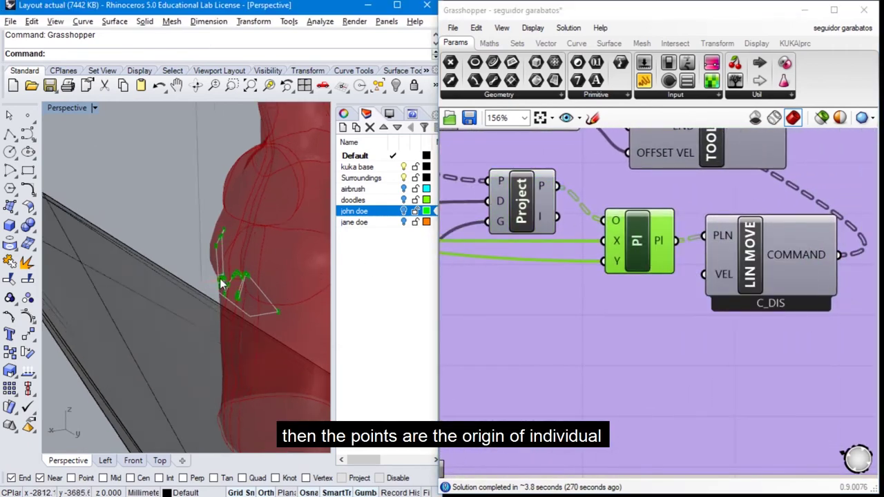
scroll(254, 283, up, 6)
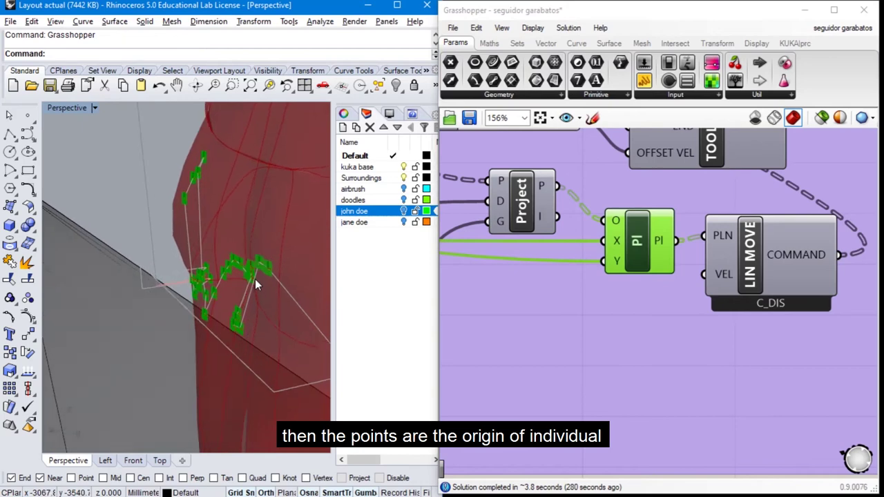
scroll(255, 279, up, 1)
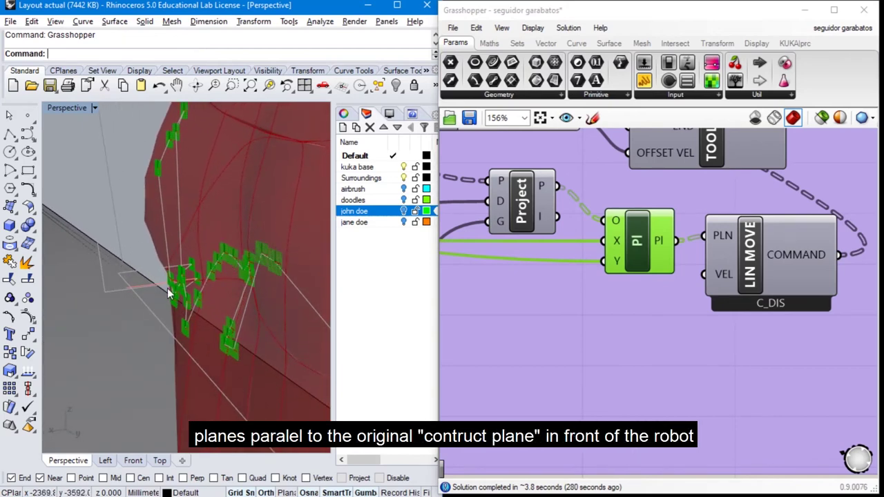
Turn off the preview of the Pl component between Project and LIN MOVE
scroll(641, 243, down, 6)
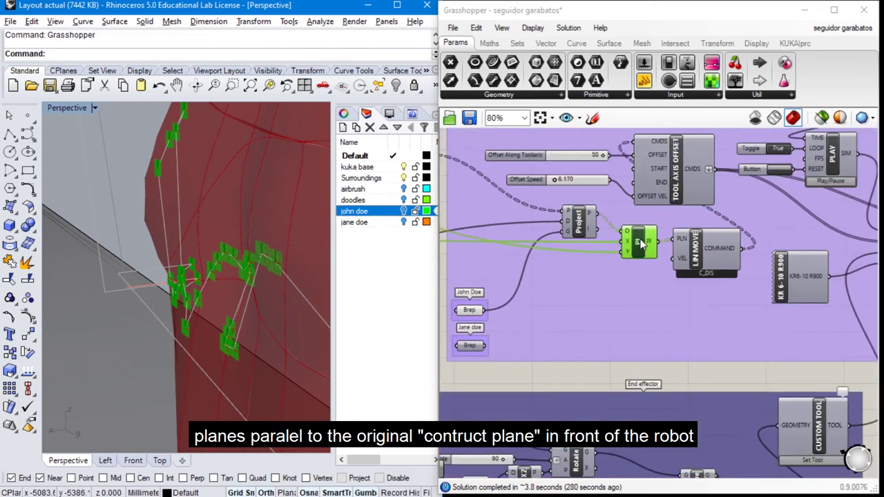
right_click(641, 243)
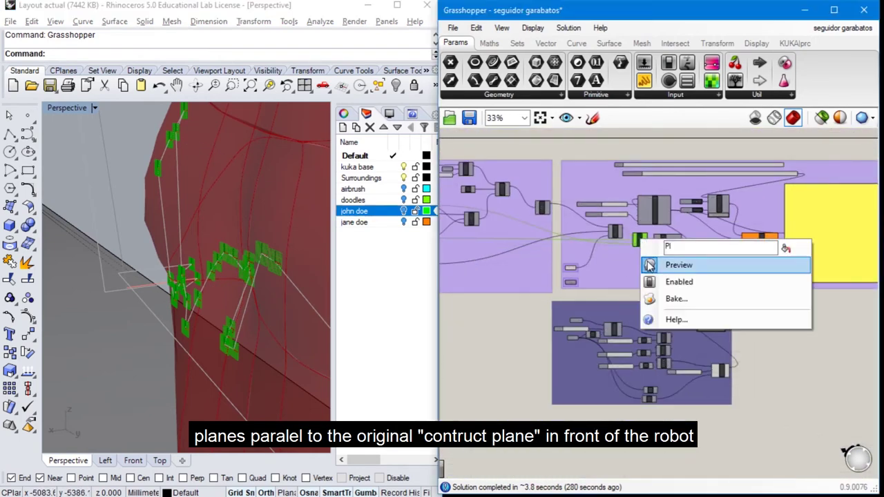
click(650, 266)
Bring the whole robot and torso into view and run the toolpath simulation with the PLAY component
right_drag(666, 230, 516, 224)
scroll(561, 277, up, 5)
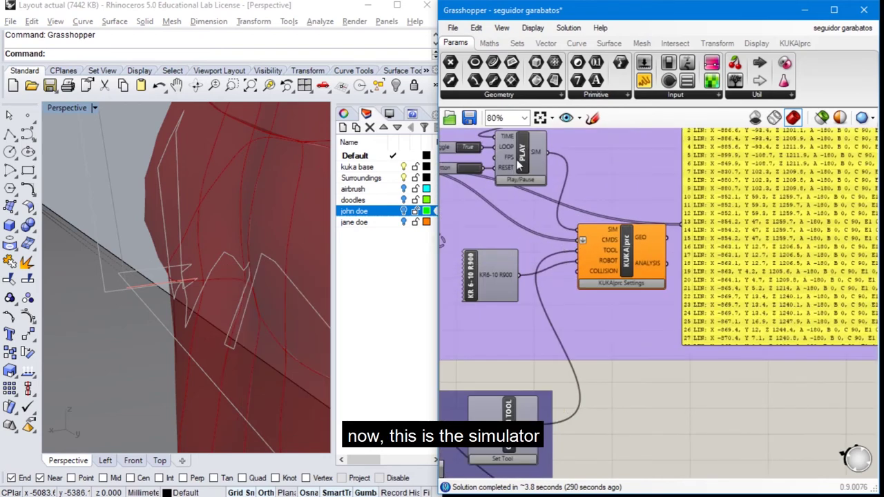
scroll(286, 271, down, 6)
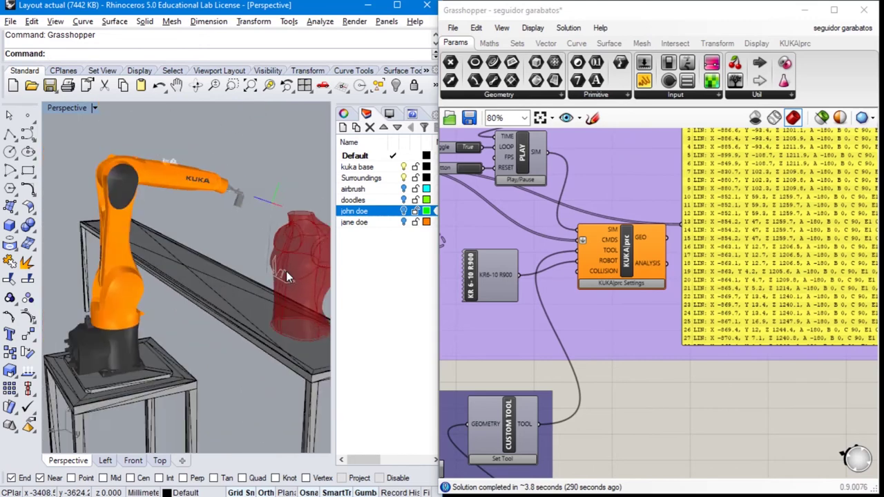
right_drag(287, 273, 230, 256)
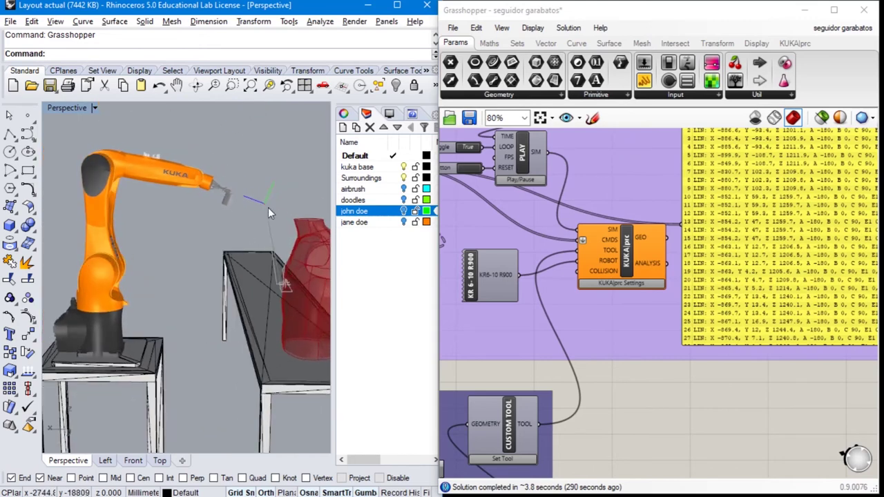
click(521, 180)
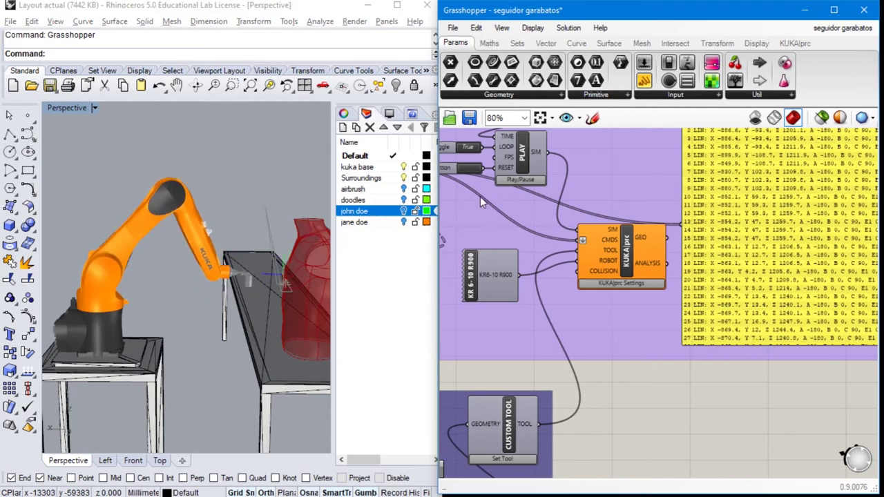
Reset the simulation and play it with the PLAY component's loop toggle set to False
right_drag(480, 196, 654, 292)
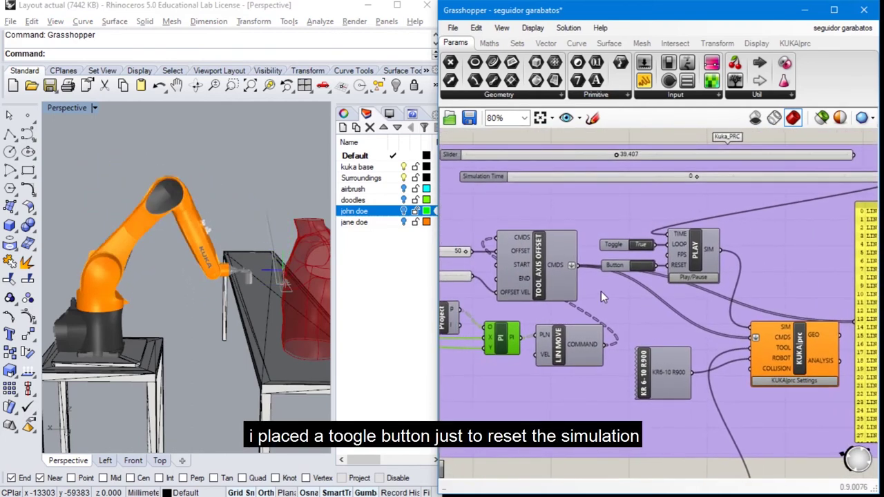
click(645, 266)
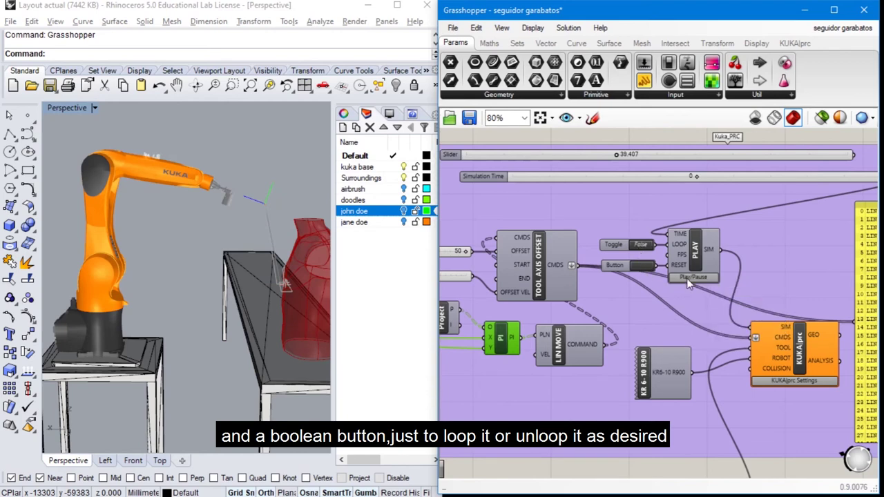
click(689, 281)
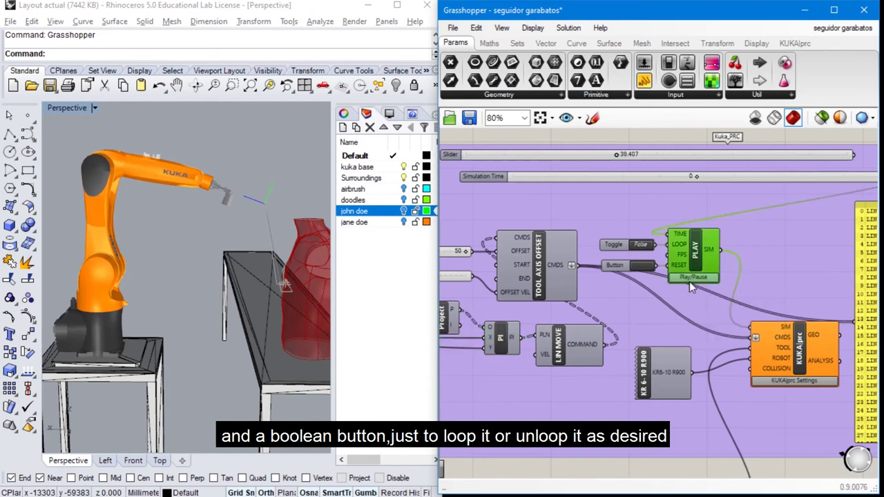
Set the loop toggle to True, and play and reset the robot simulation
click(640, 245)
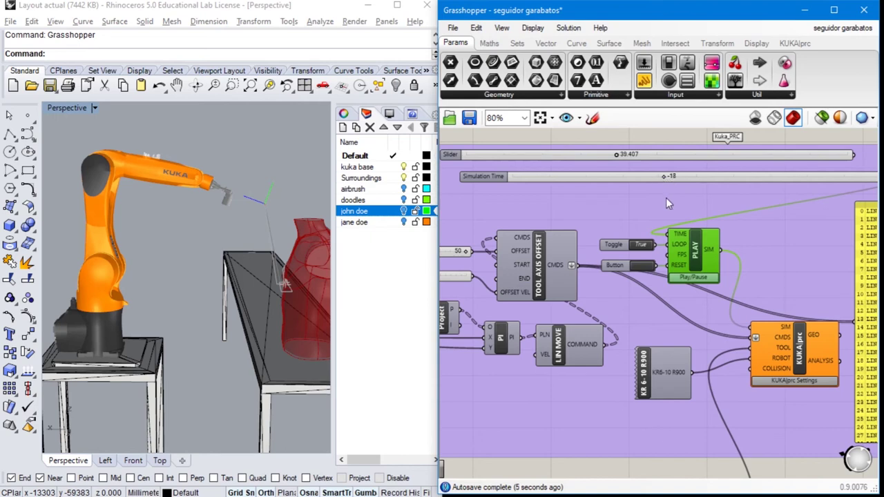
click(685, 276)
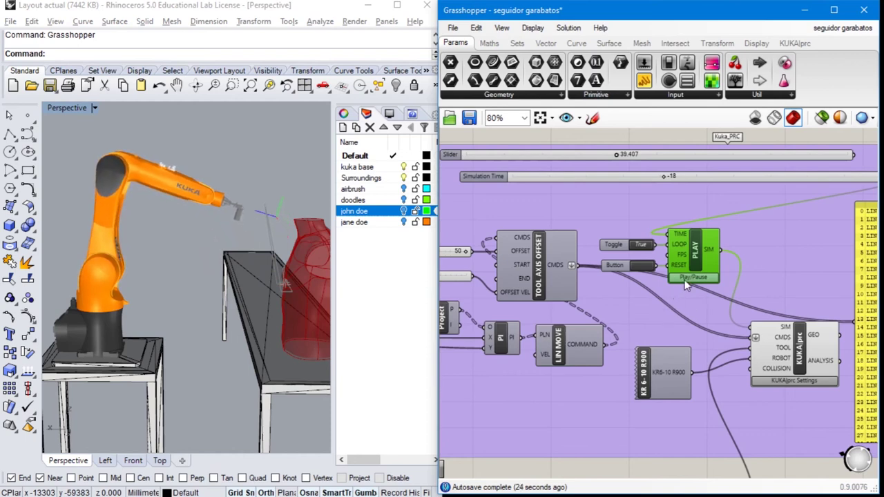
click(643, 272)
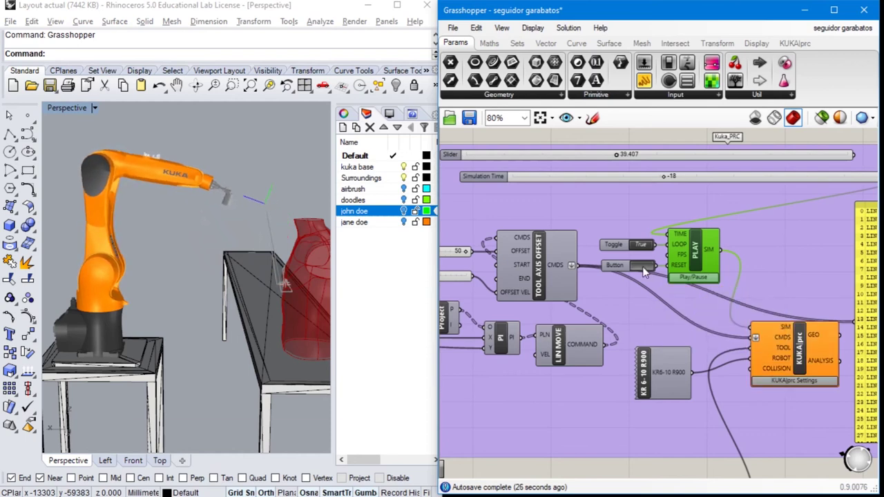
Examine the yellow panel beside the KUKA|prc component for the LIN commands translated from the toolpath
right_drag(670, 299, 507, 215)
right_drag(614, 282, 478, 310)
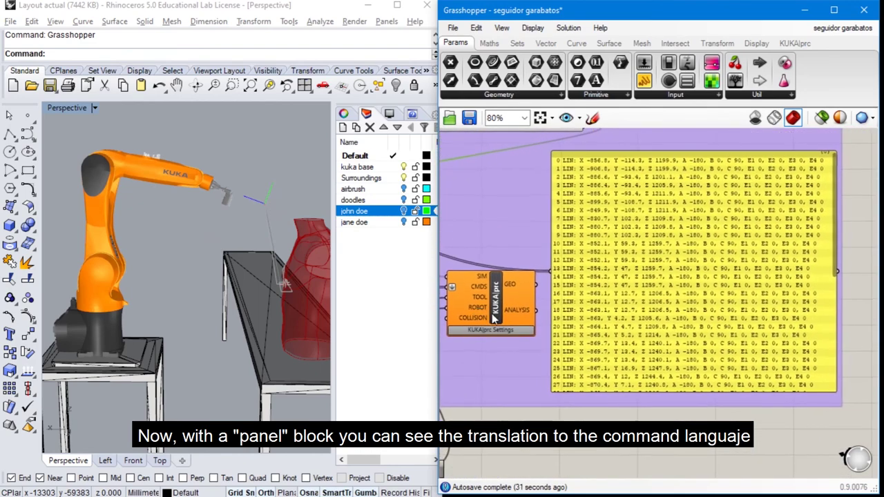
right_drag(639, 269, 565, 293)
scroll(576, 269, up, 1)
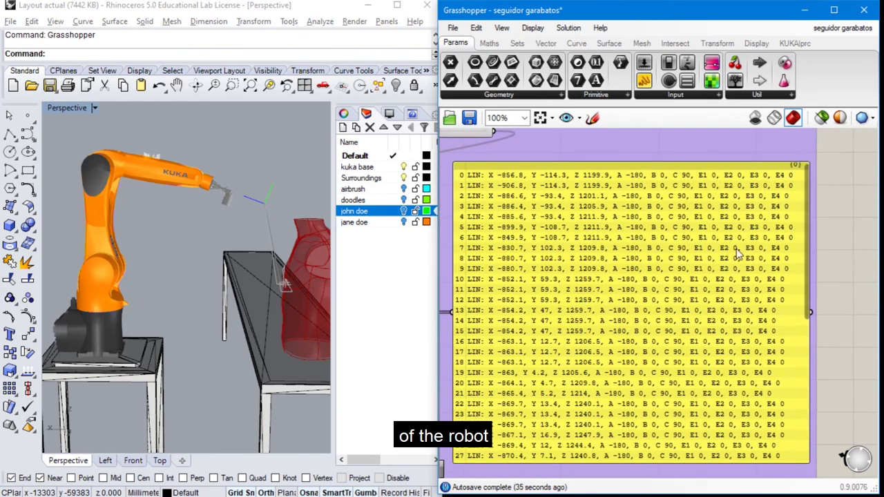
drag(806, 181, 798, 223)
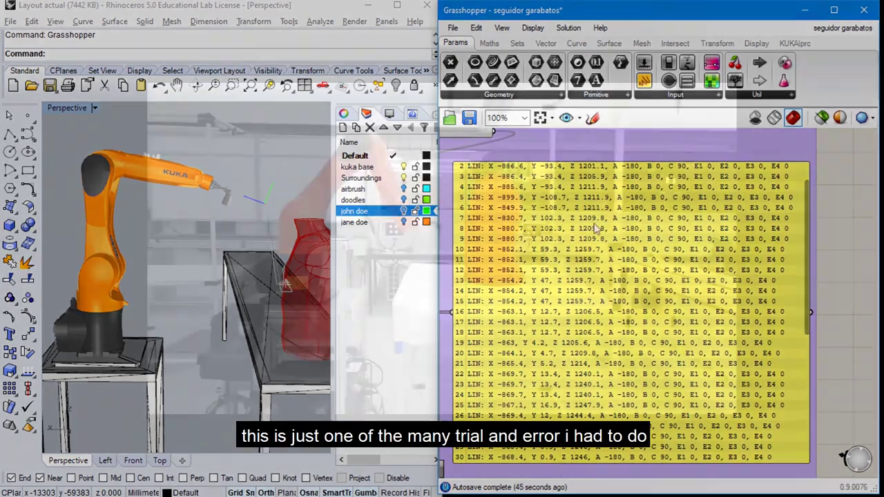